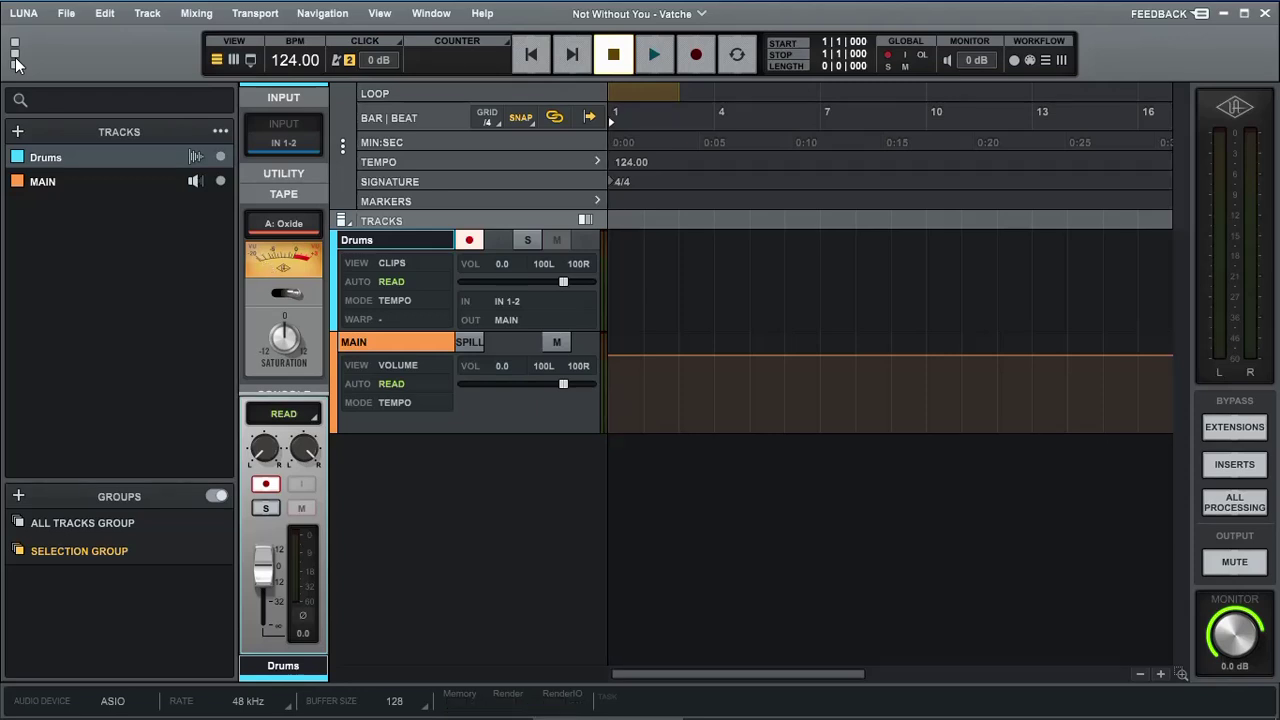
# Go to LUNA's Hardware settings, with Yamaha Steinberg USB ASIO at a 128 buffer.
pyautogui.click(15, 58)
pyautogui.click(48, 330)
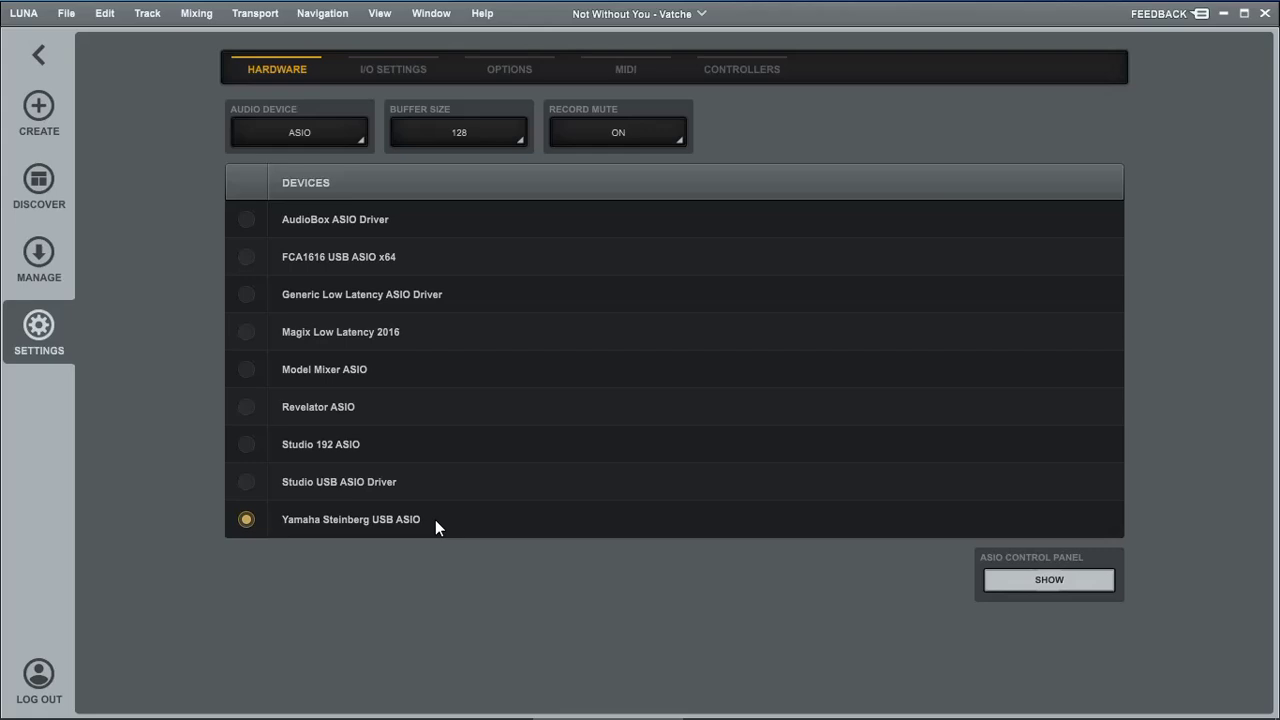
# Show the Yamaha Steinberg USB Driver's ASIO control panel at 128 samples.
pyautogui.click(1050, 582)
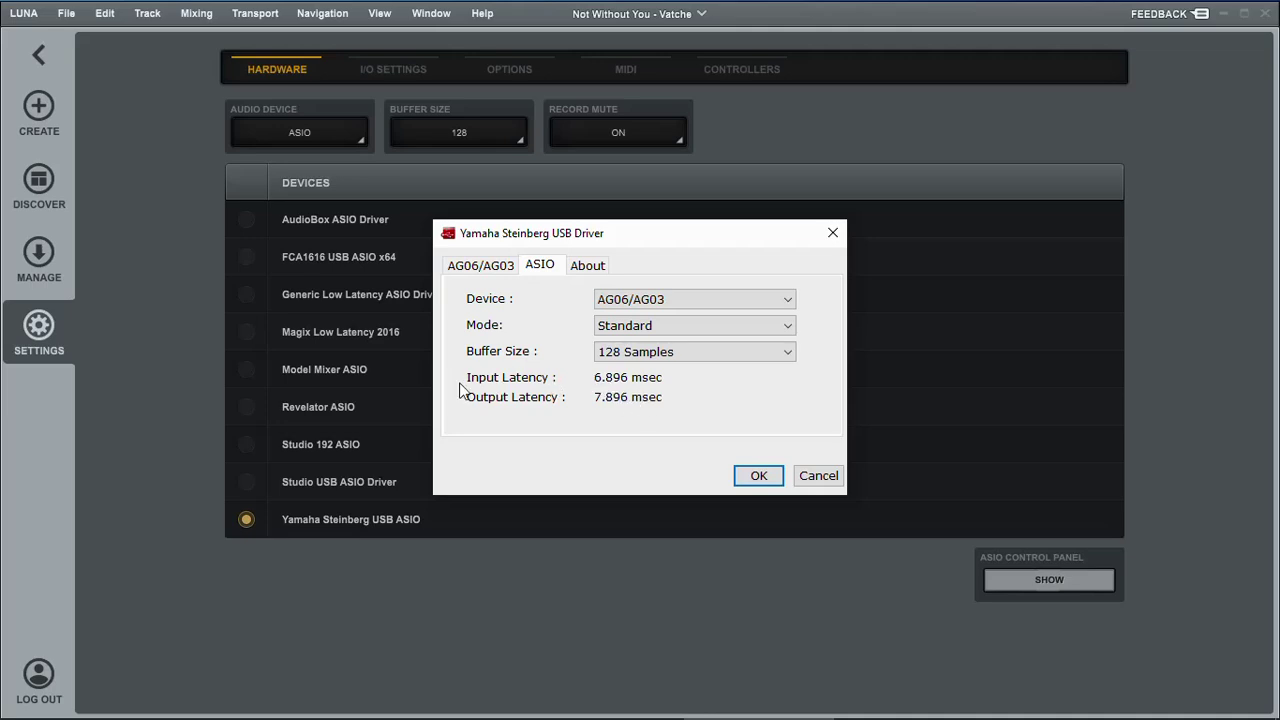
# Change the driver's buffer size to 1024 samples.
pyautogui.click(661, 358)
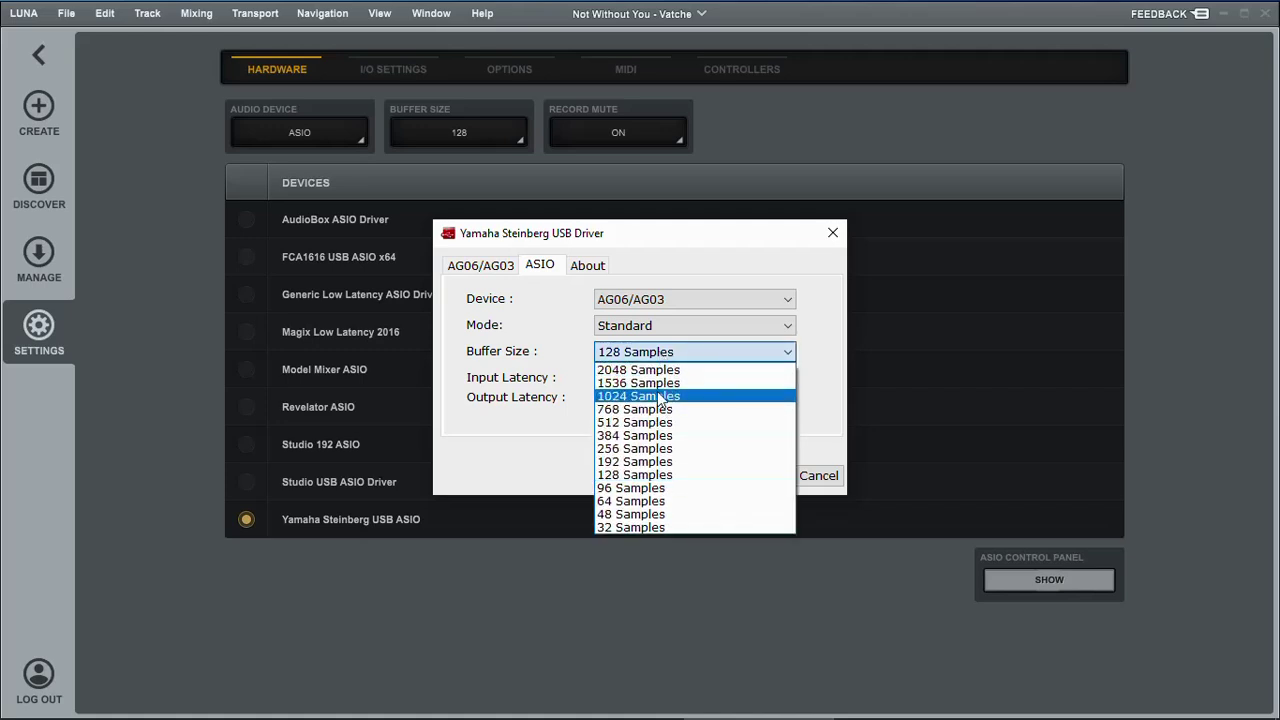
pyautogui.click(658, 398)
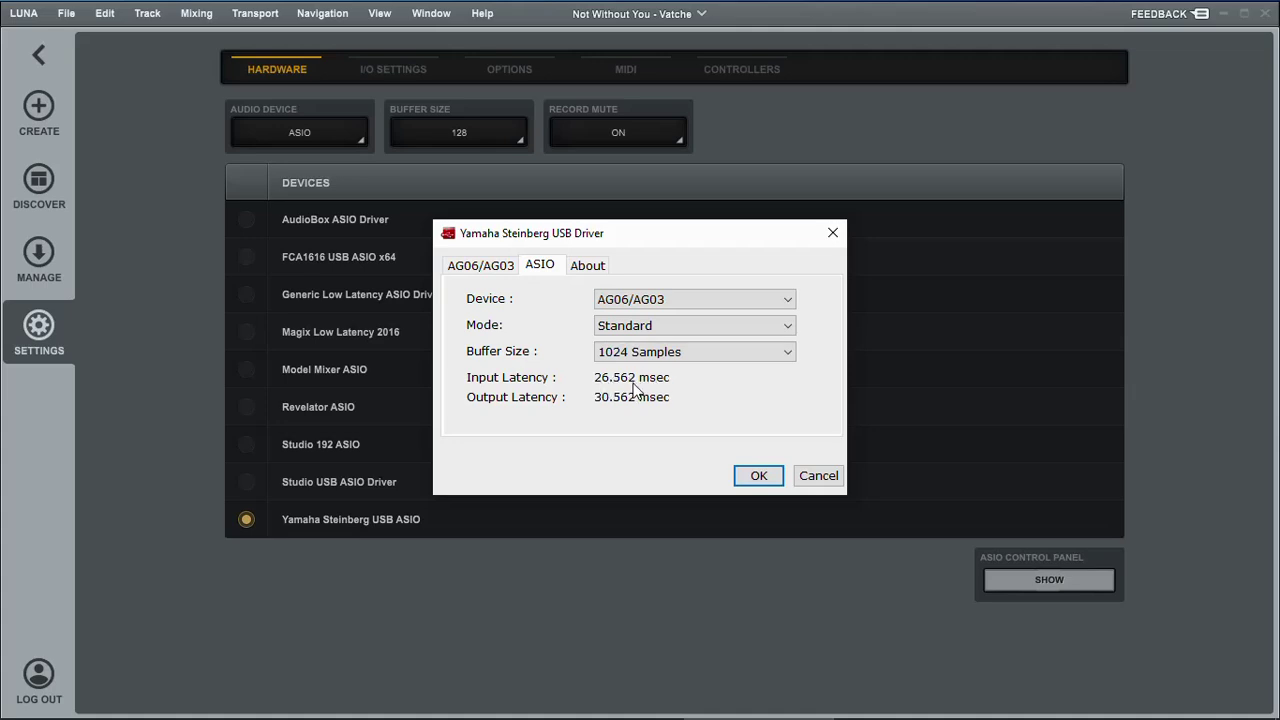
# Put the driver's buffer size back to 128 samples.
pyautogui.click(647, 360)
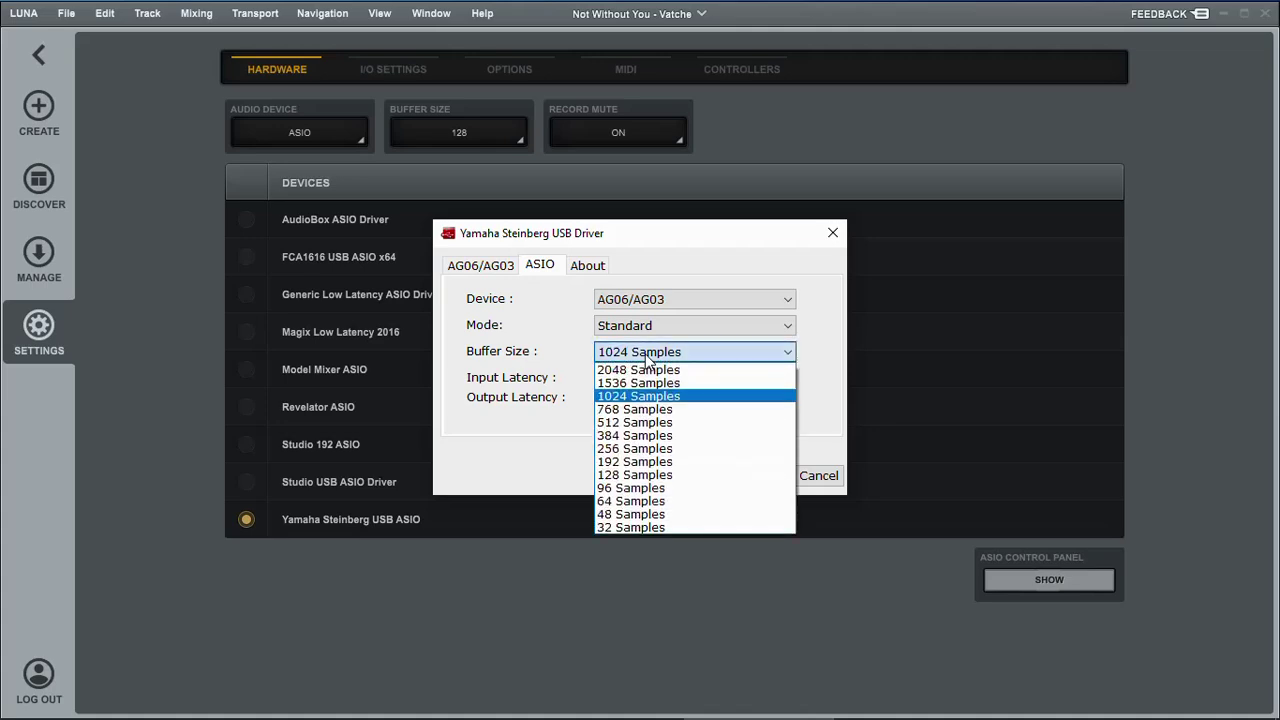
pyautogui.click(640, 474)
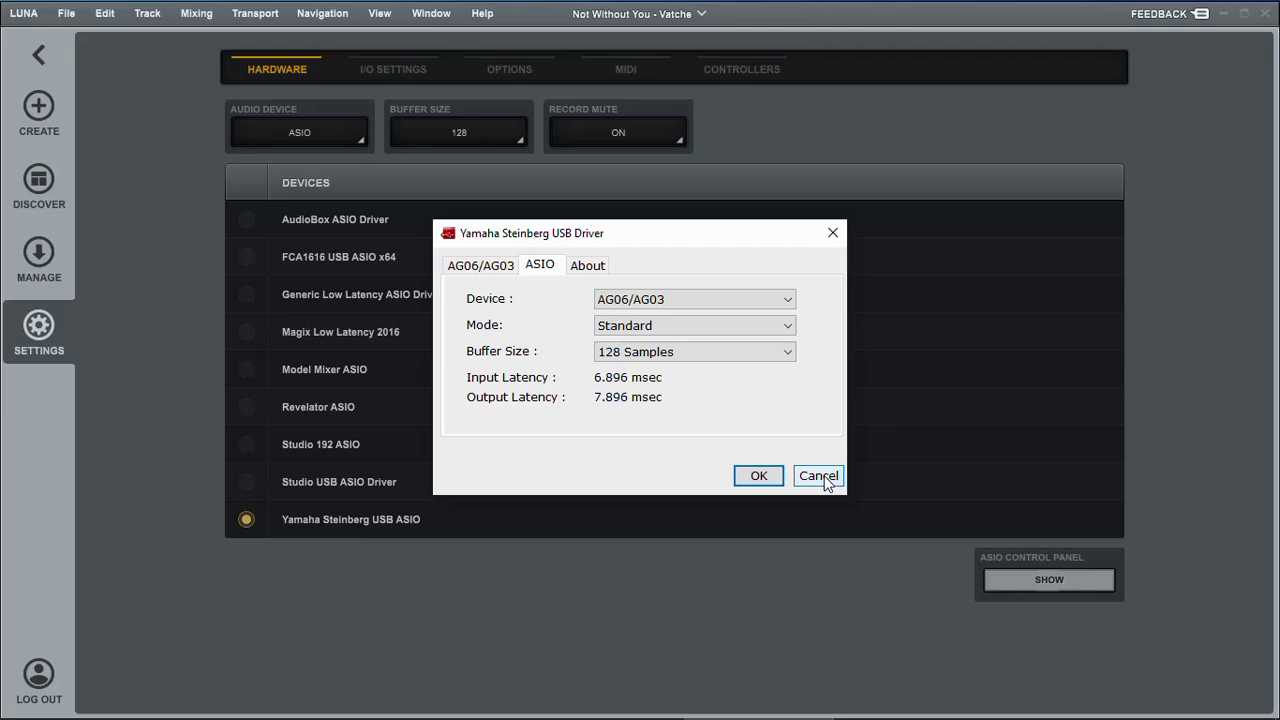
# Cancel the driver panel without applying changes and return to the session.
pyautogui.click(818, 476)
pyautogui.click(40, 54)
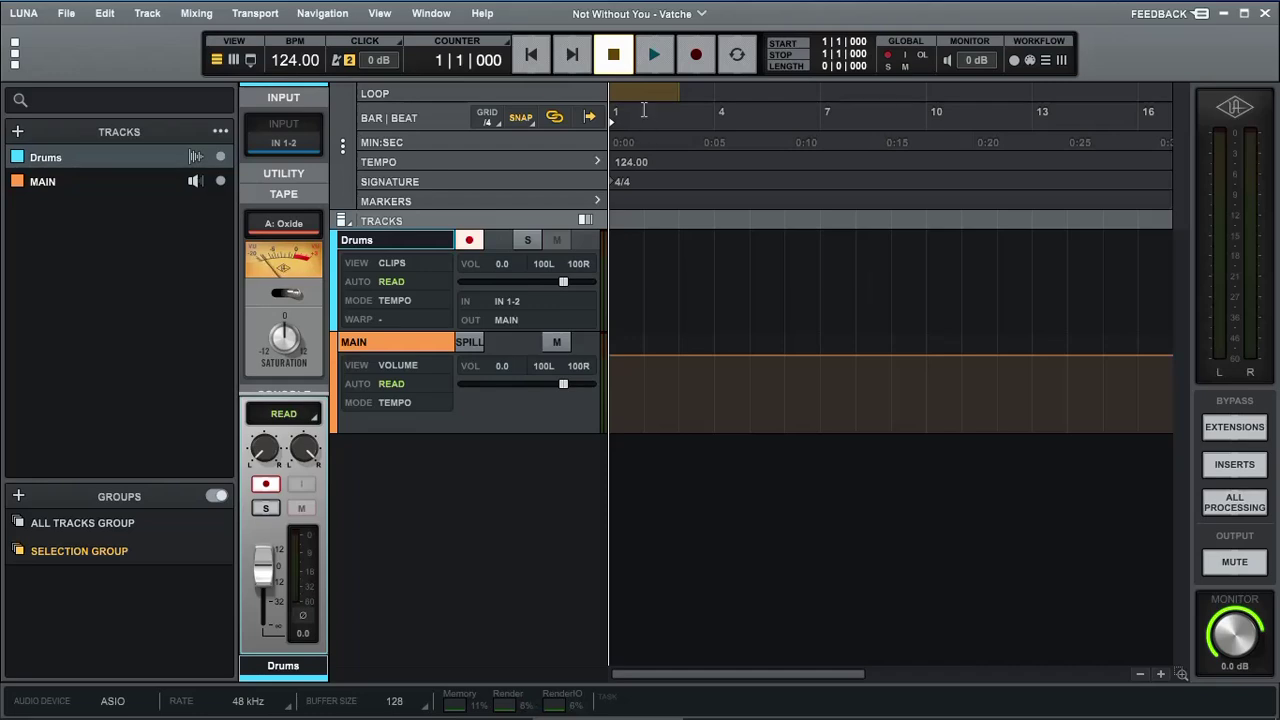
# Test playback twice from bar 1, leaving the transport stopped at the start.
pyautogui.click(654, 55)
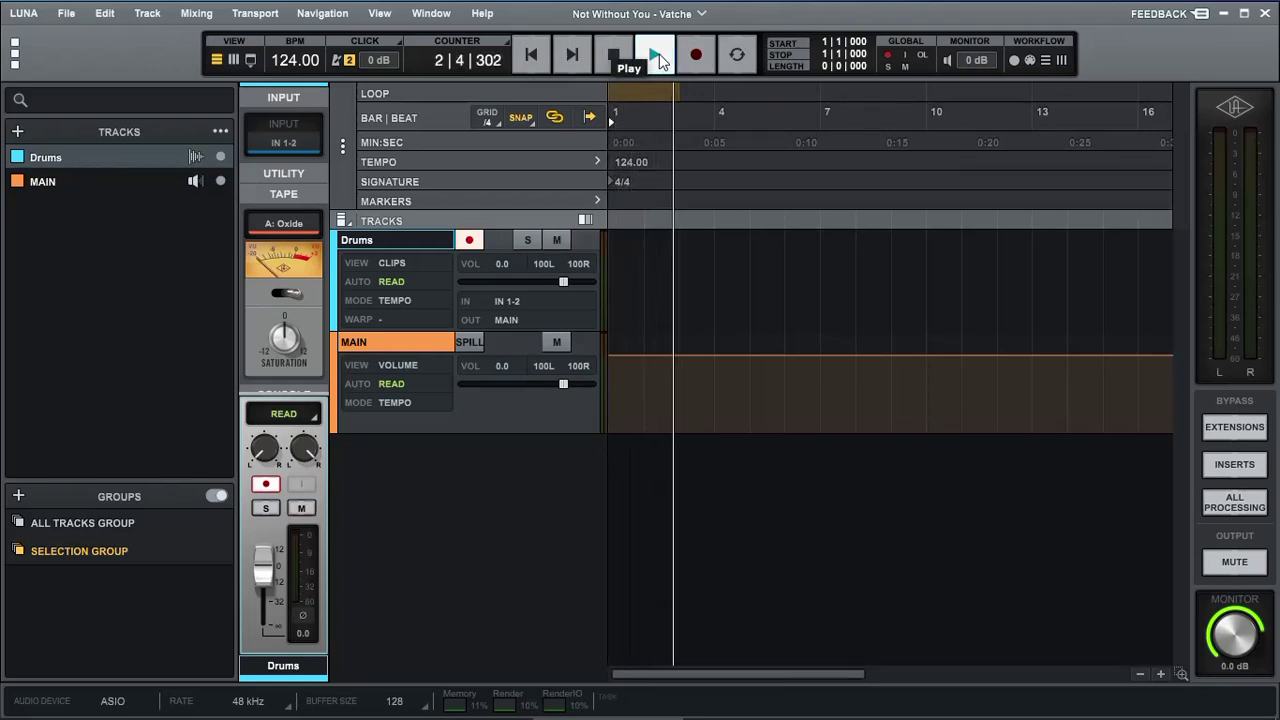
pyautogui.click(614, 55)
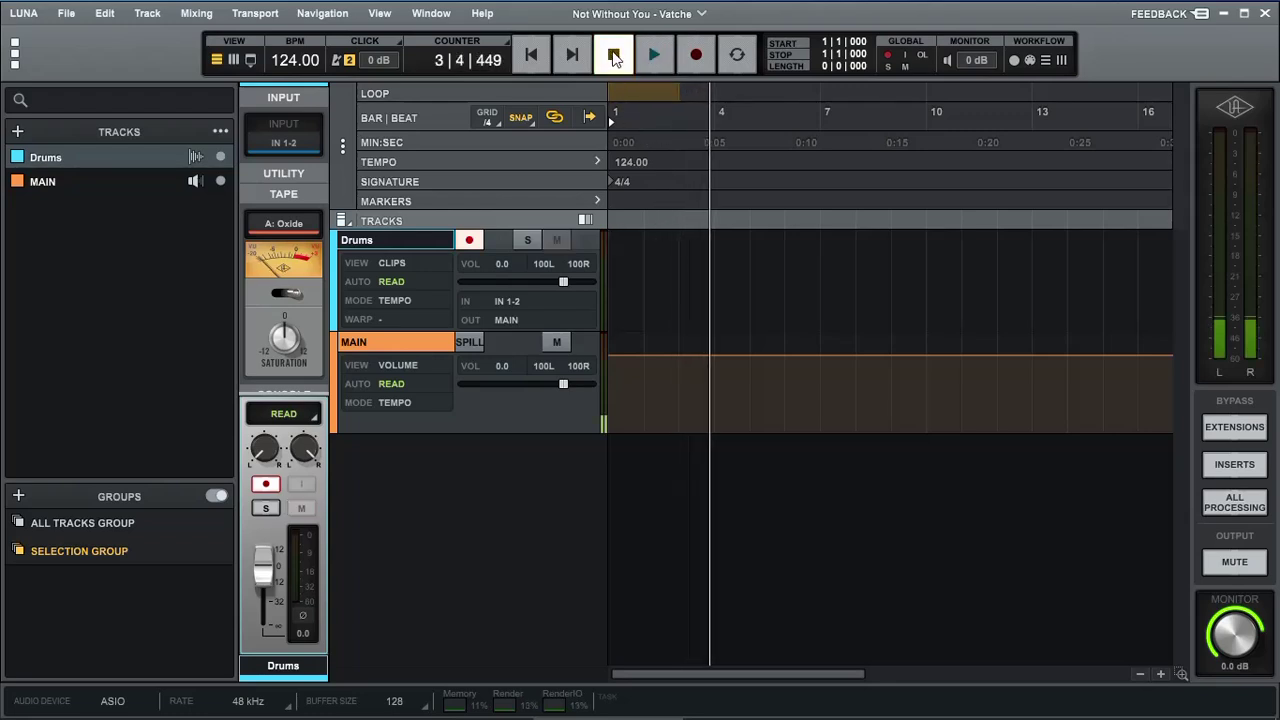
pyautogui.click(614, 55)
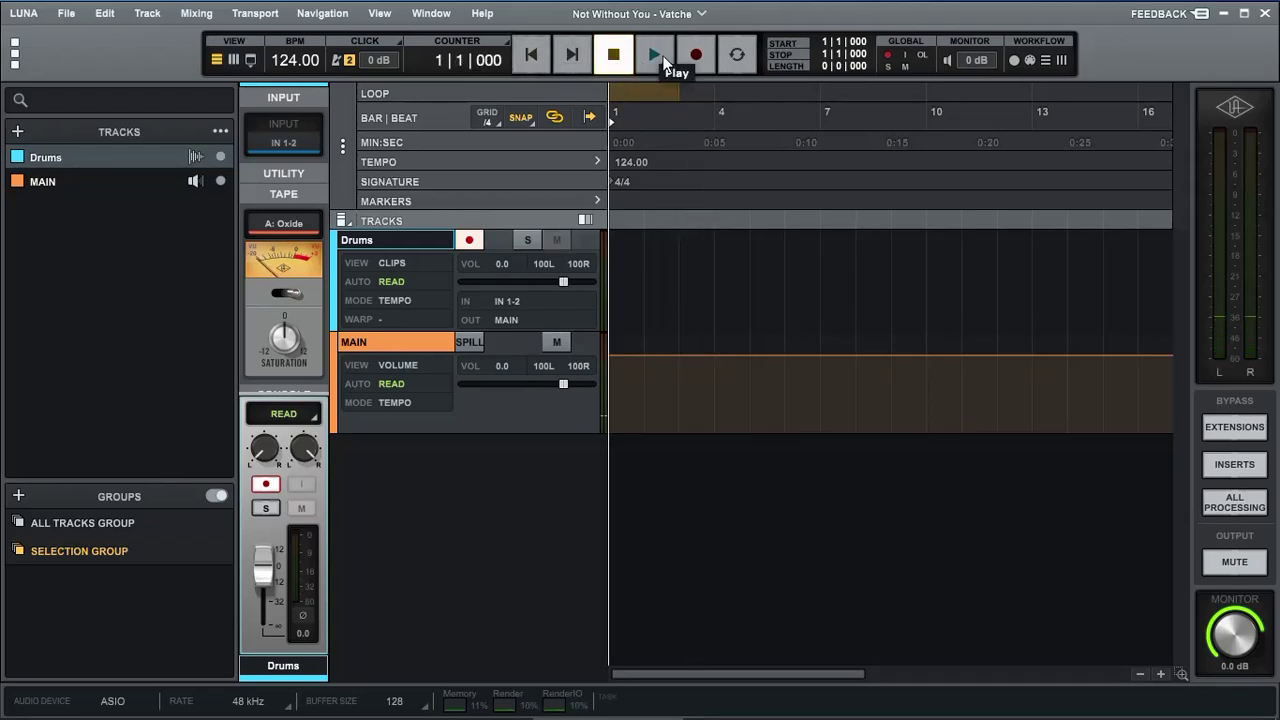
pyautogui.click(654, 57)
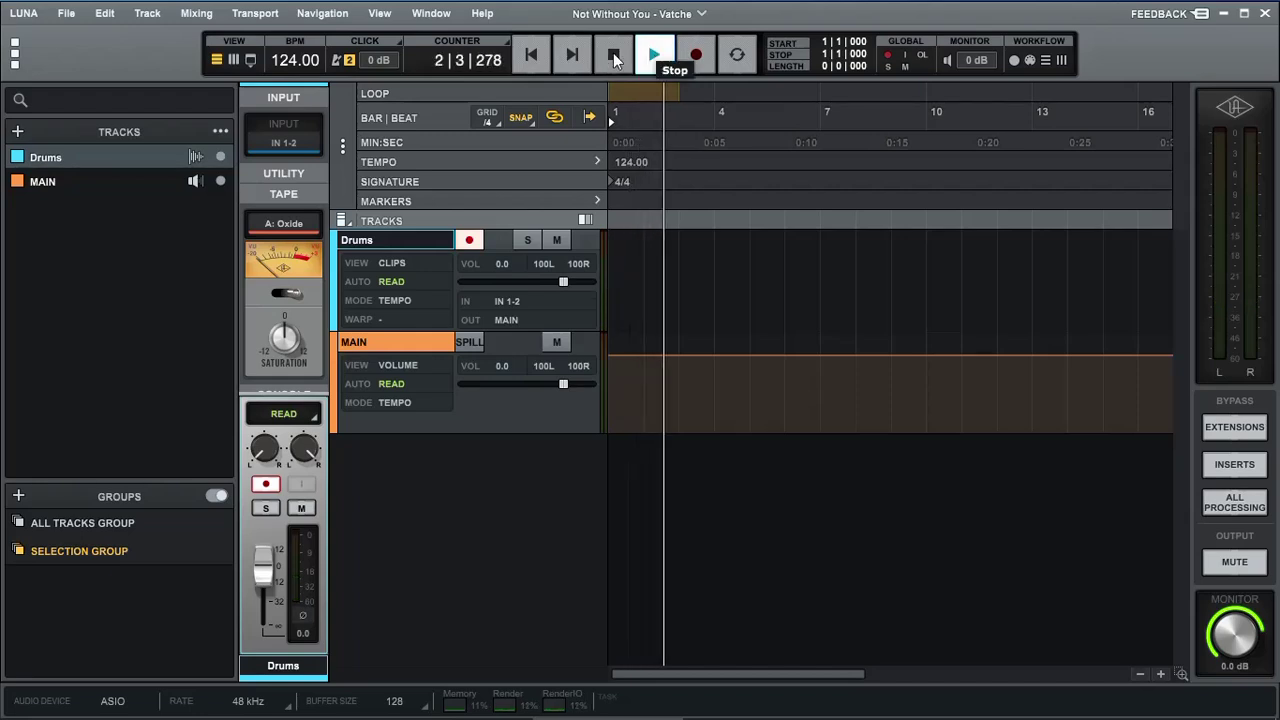
pyautogui.click(614, 57)
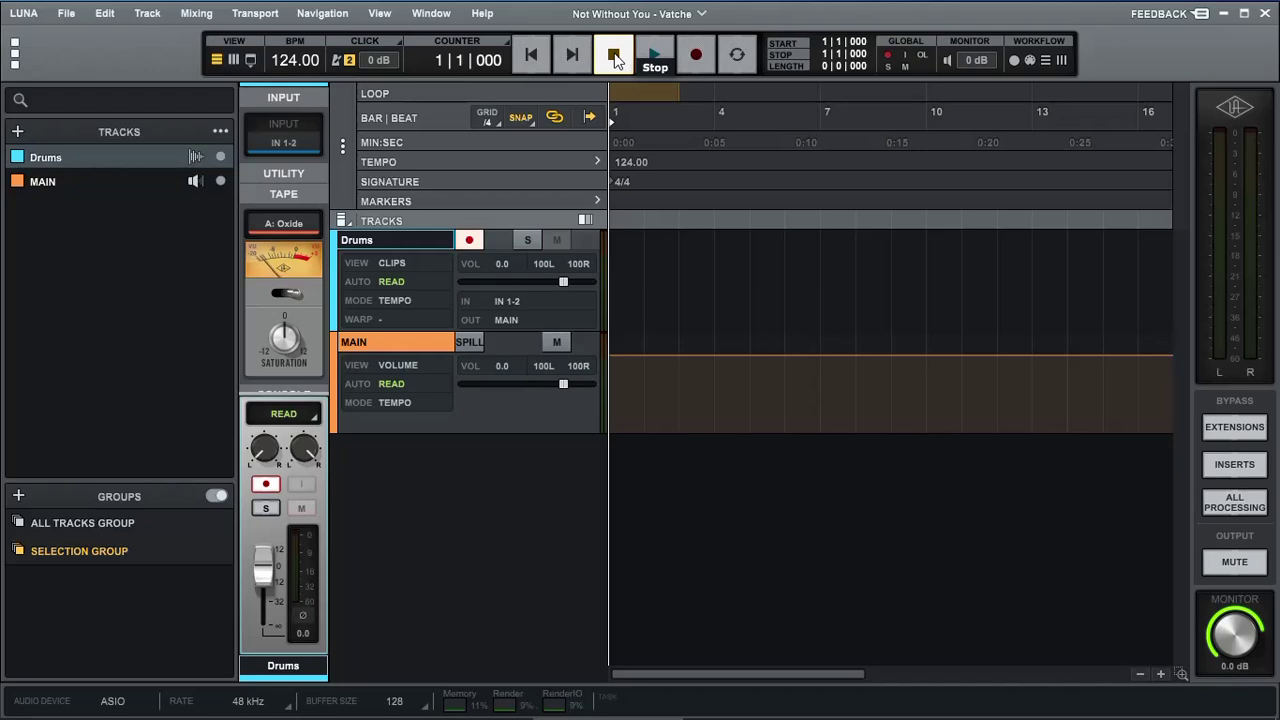
pyautogui.click(614, 57)
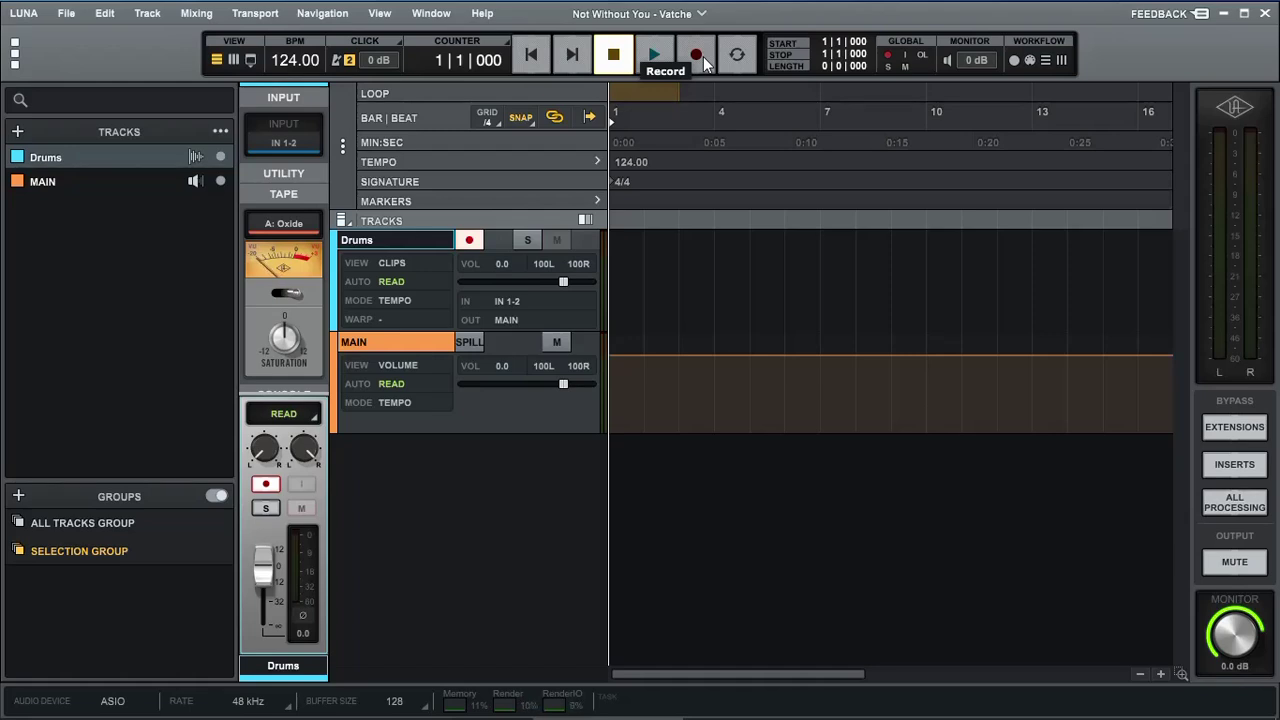
# Record on the Drums track from bar 1 to about bar 12, creating Drums_1.
pyautogui.click(700, 58)
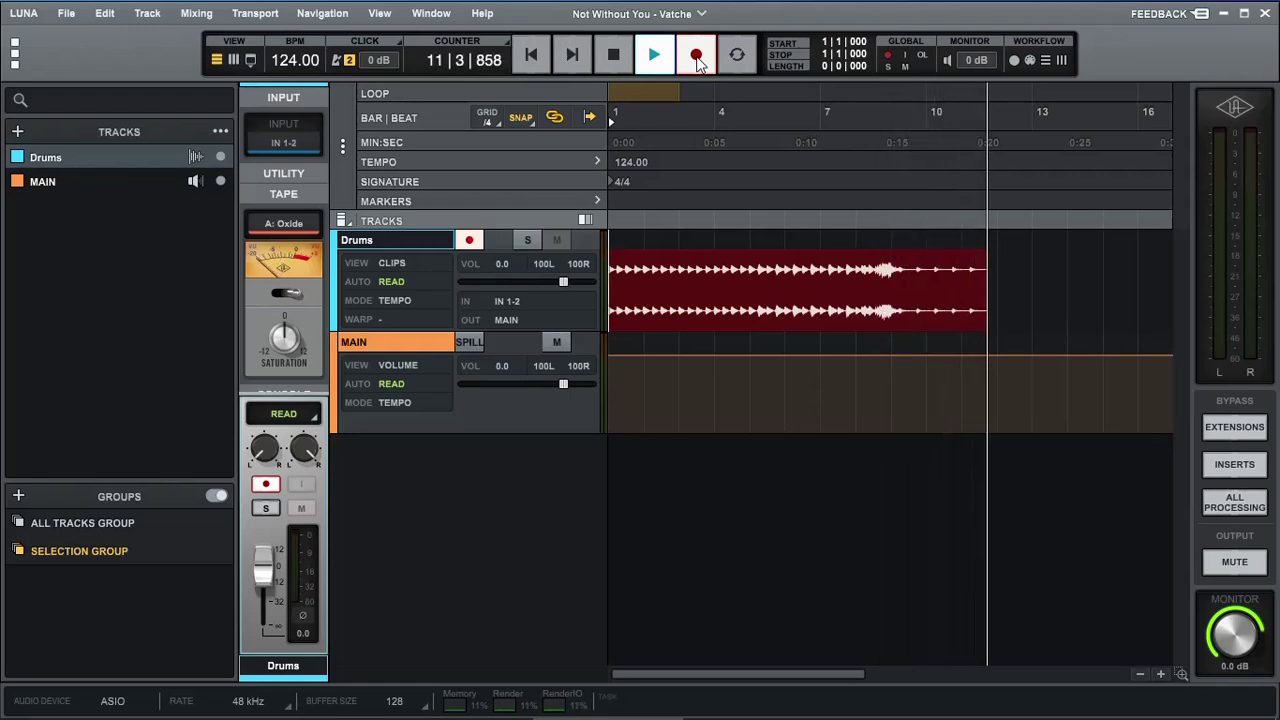
pyautogui.press('space')
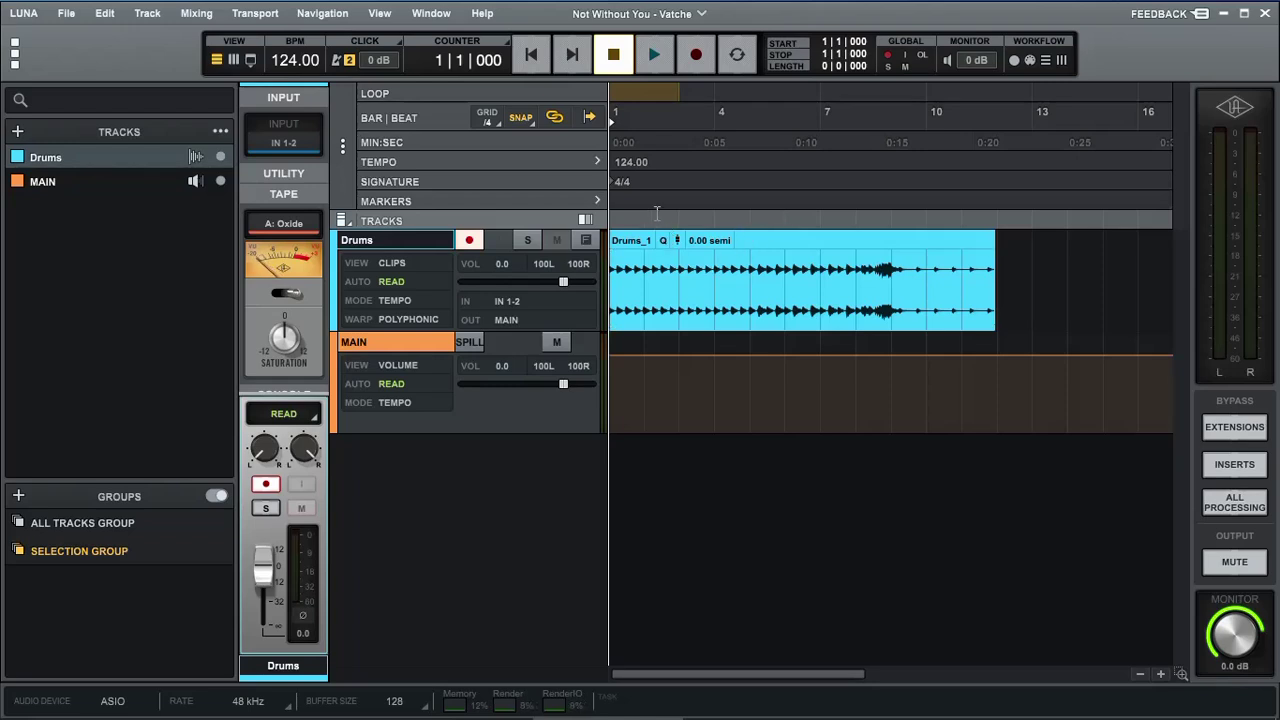
# Make the Drums track taller and zoom in closely on the drum hits.
pyautogui.click(1160, 674)
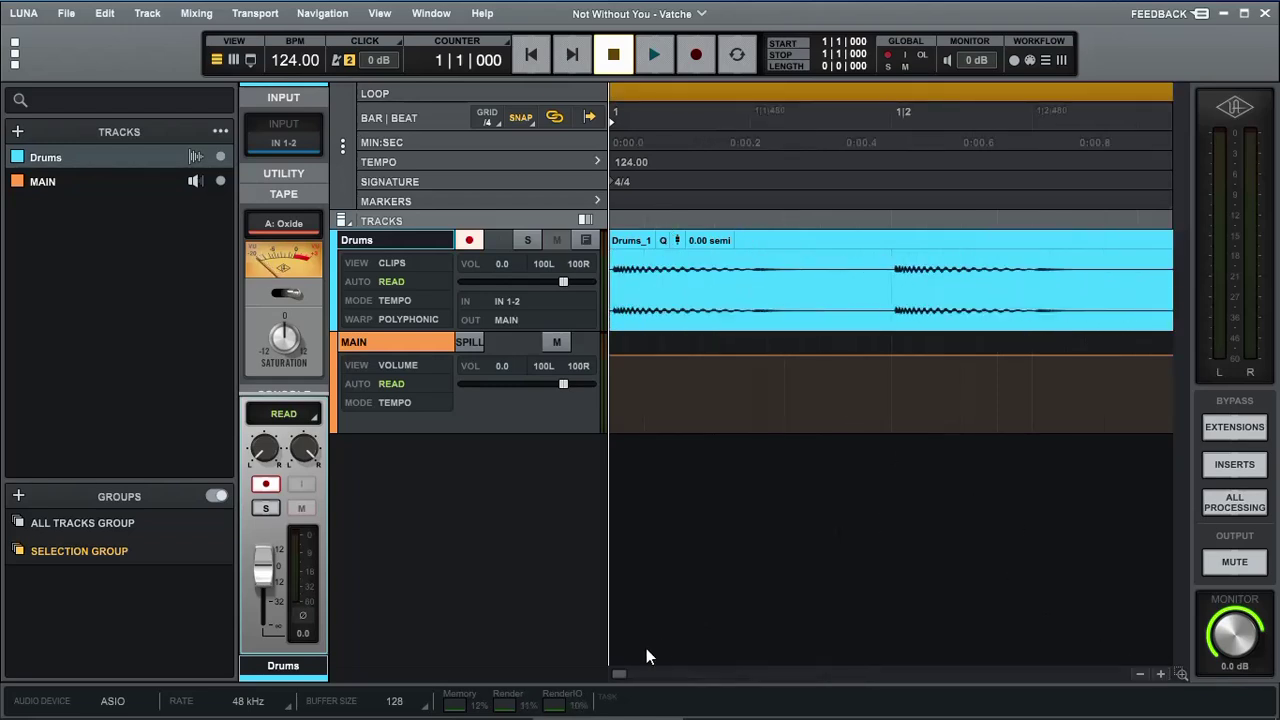
pyautogui.moveTo(490, 334); pyautogui.dragTo(474, 567)
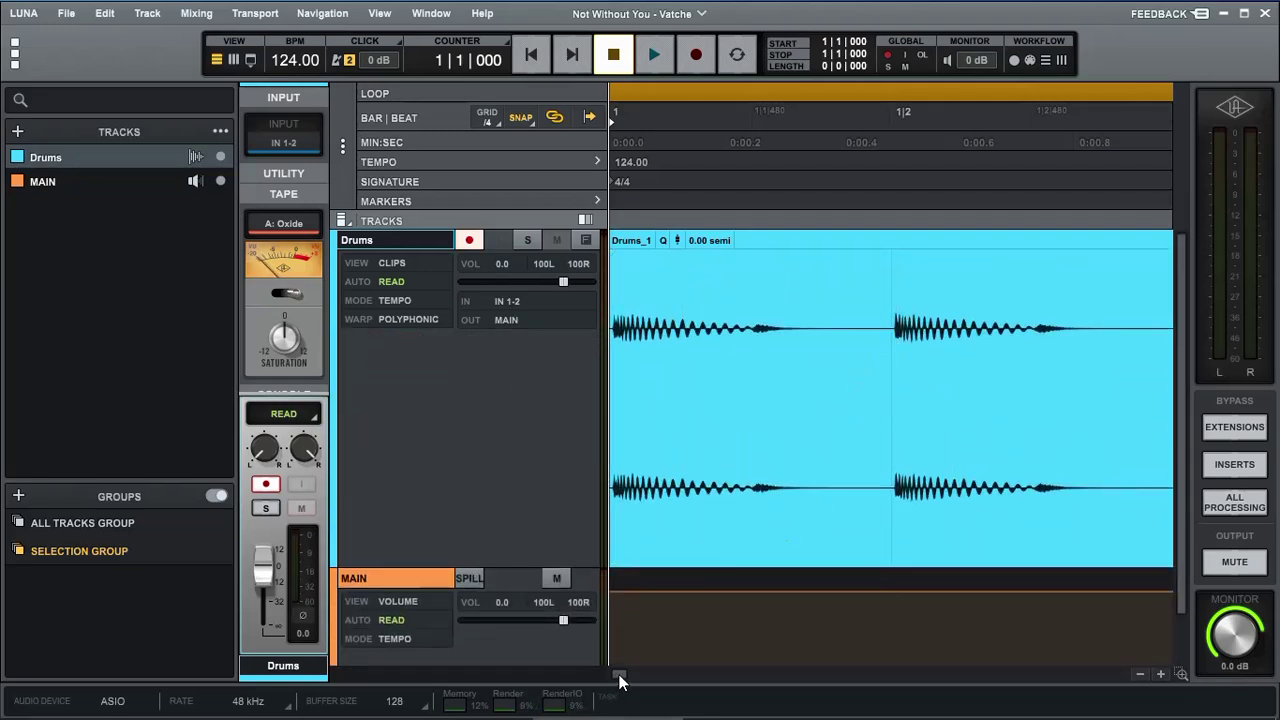
pyautogui.moveTo(617, 680); pyautogui.dragTo(675, 681)
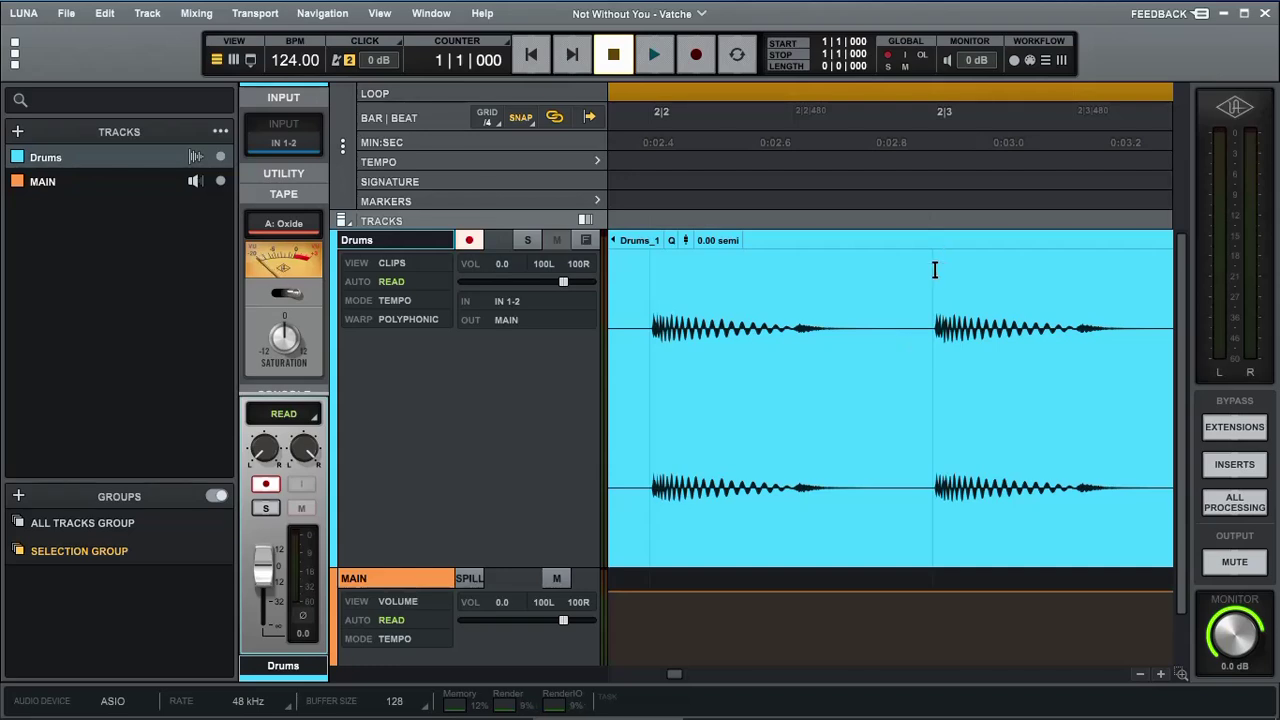
pyautogui.click(1161, 675)
pyautogui.click(1161, 675)
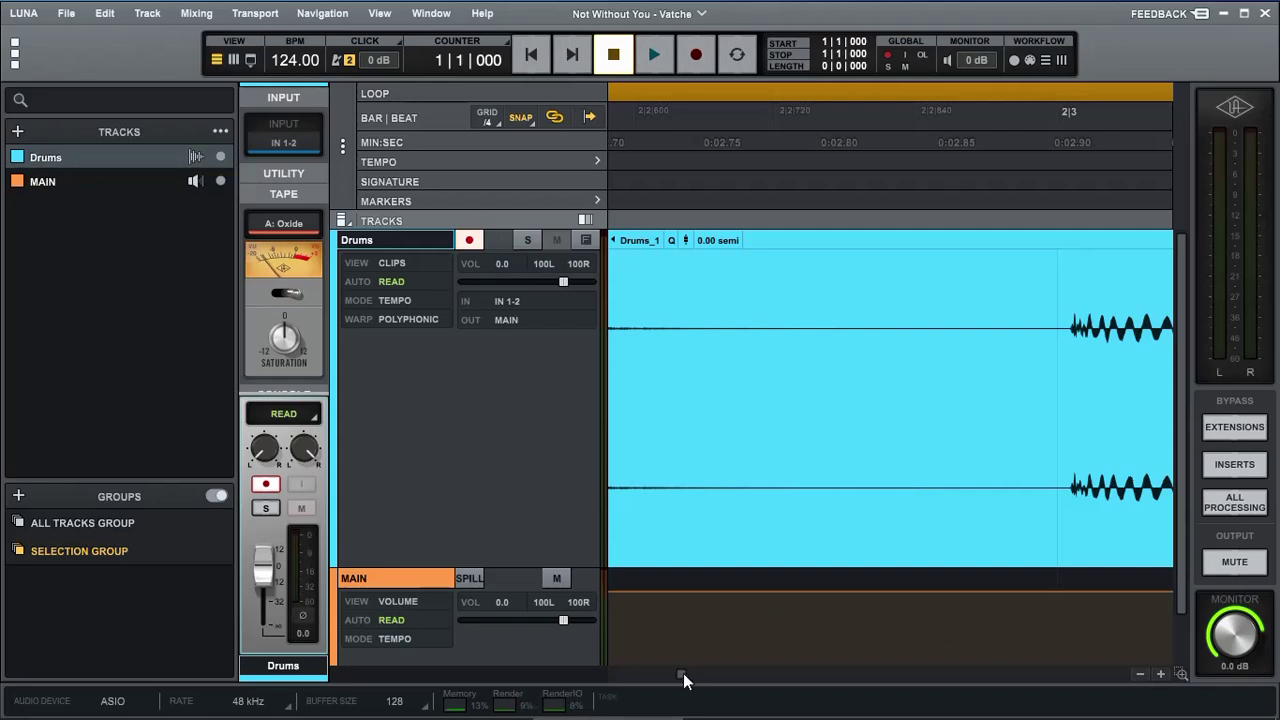
pyautogui.moveTo(684, 674); pyautogui.dragTo(686, 672)
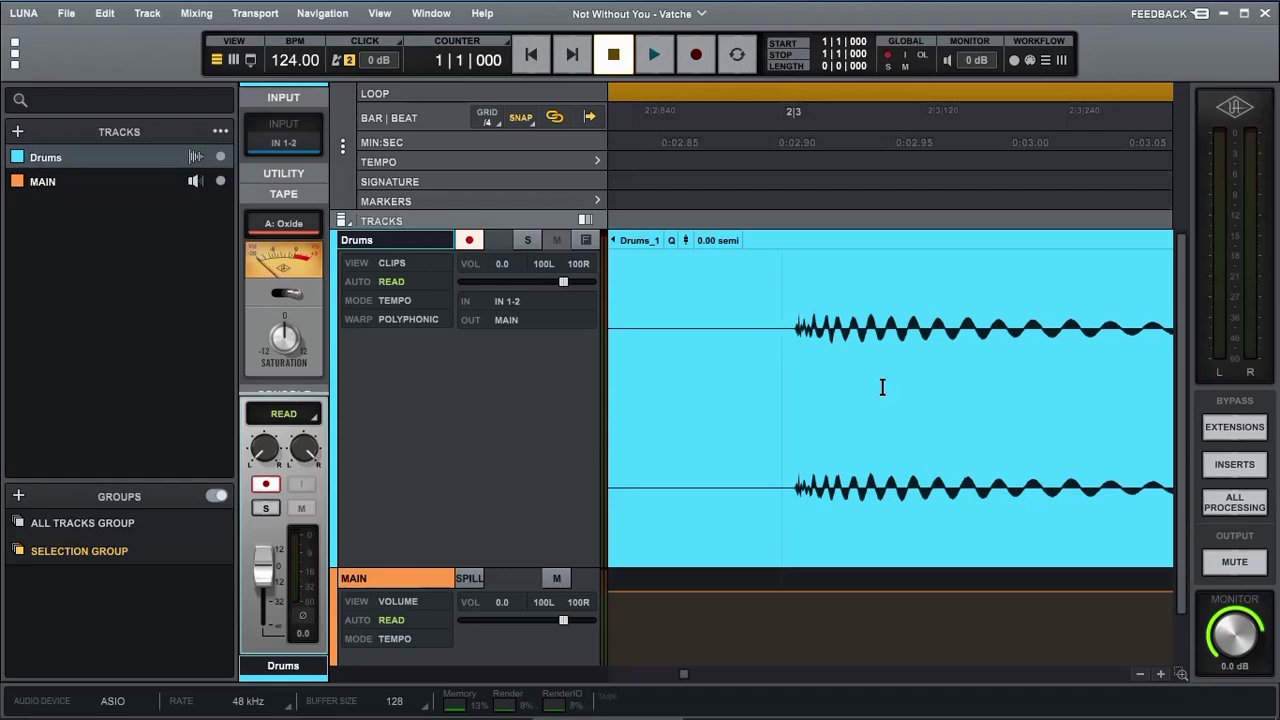
# Zoom the timeline out until bars 1–4 of the clip are visible.
pyautogui.click(1139, 677)
pyautogui.click(1139, 677)
pyautogui.click(1139, 677)
pyautogui.click(1139, 677)
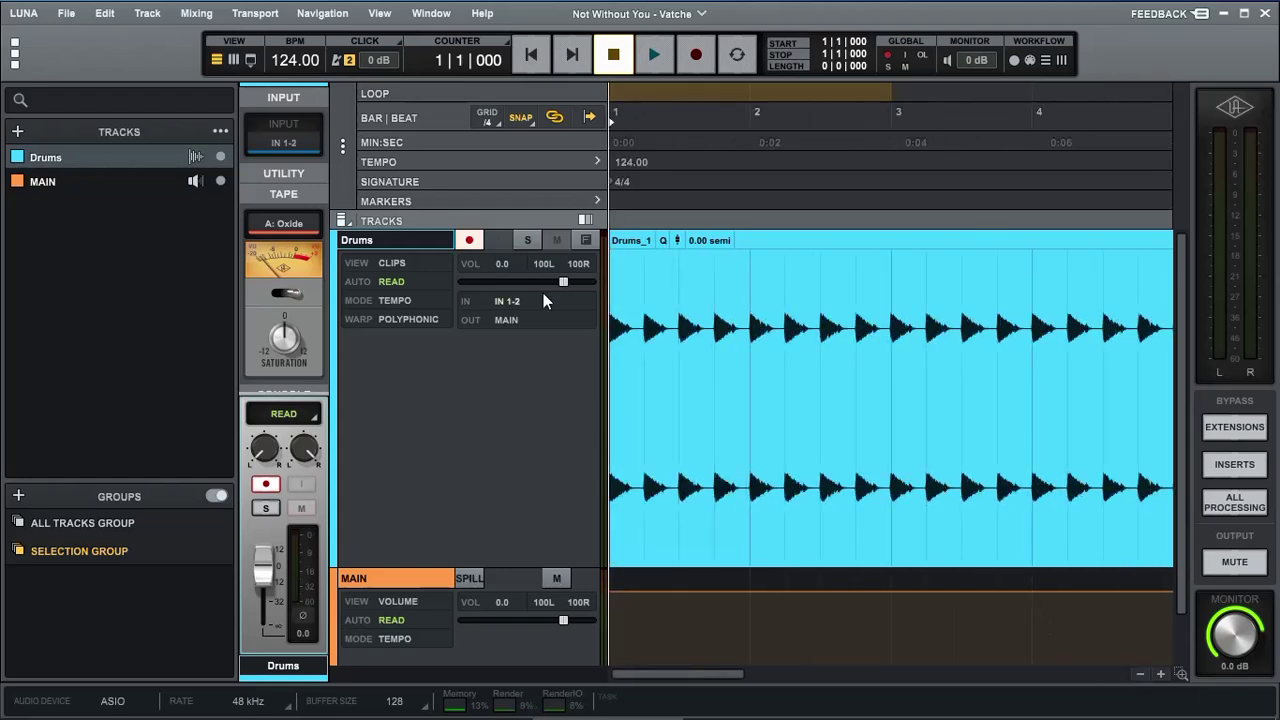
# Create a stereo audio track named 'DRUMS 2' below the Drums track.
pyautogui.click(13, 135)
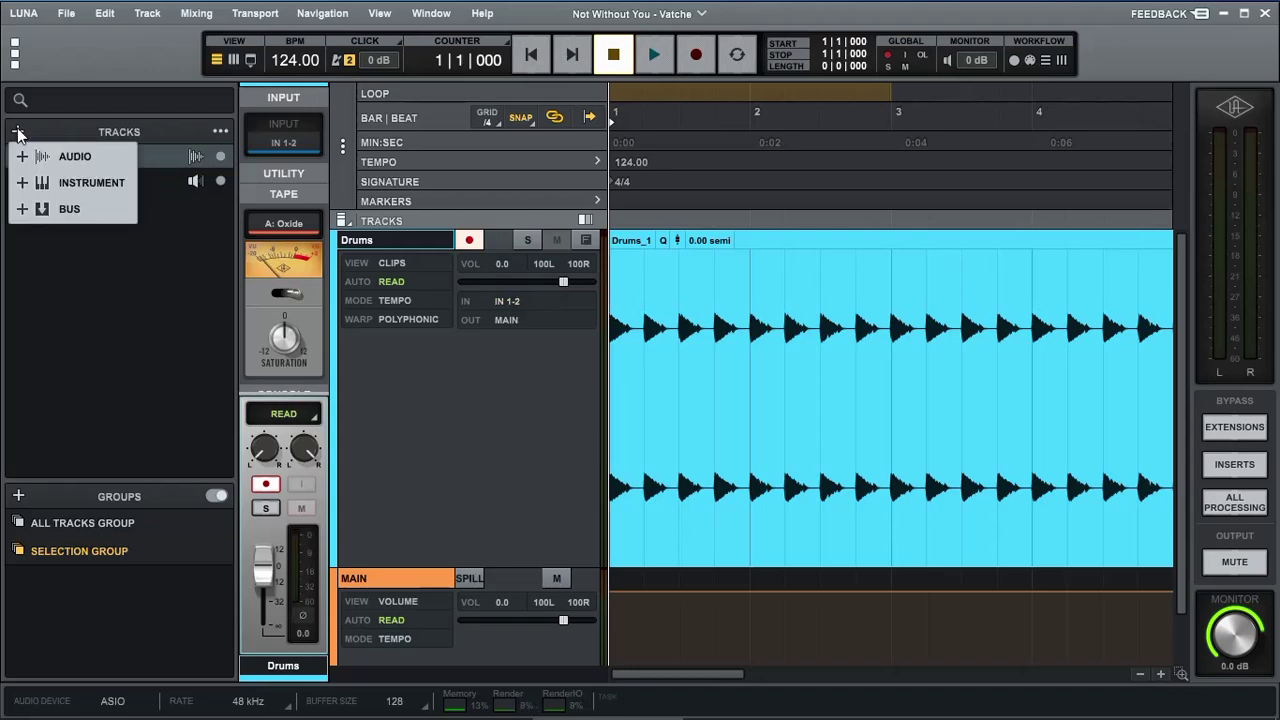
pyautogui.click(60, 154)
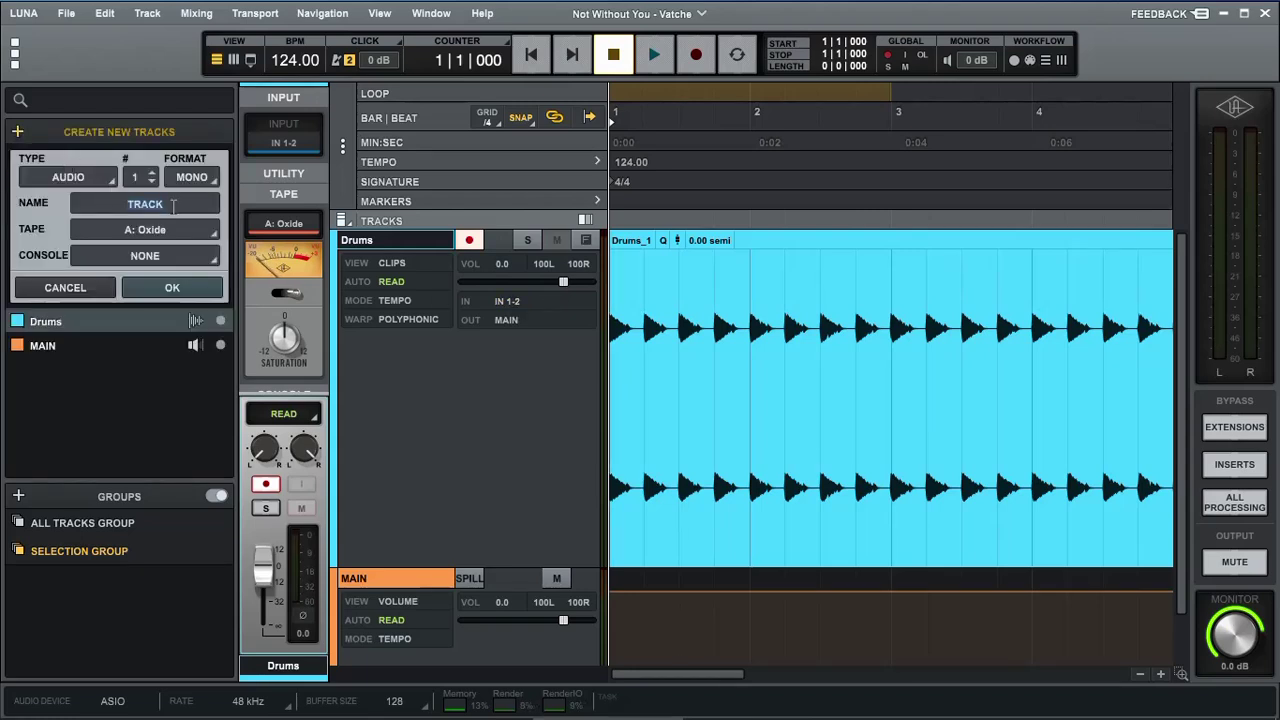
pyautogui.write('DRUMS 2')
pyautogui.click(207, 177)
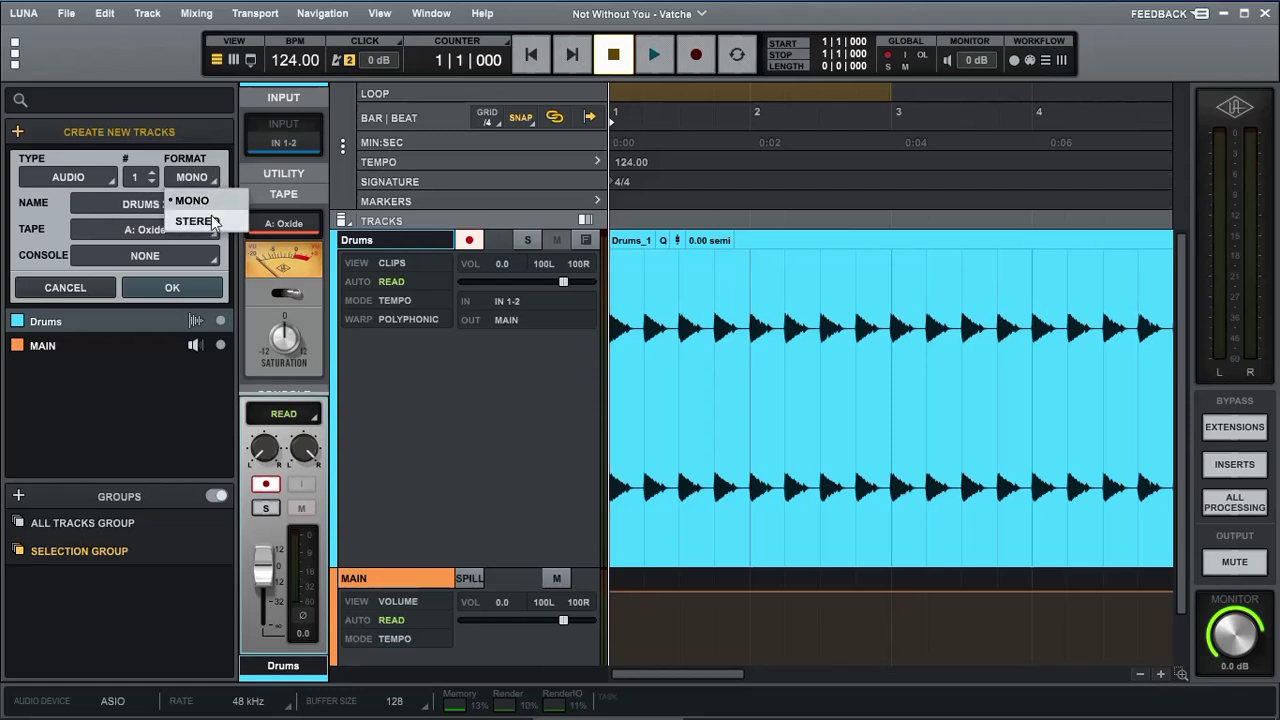
pyautogui.click(206, 220)
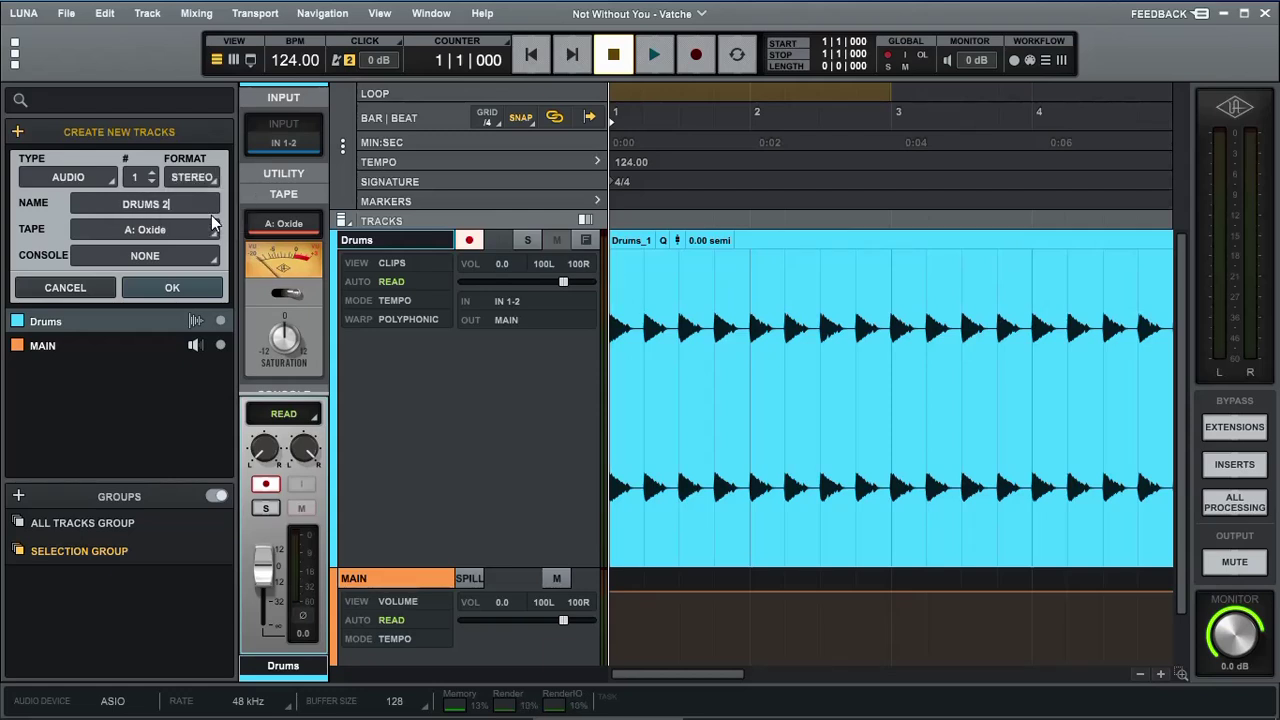
pyautogui.click(172, 288)
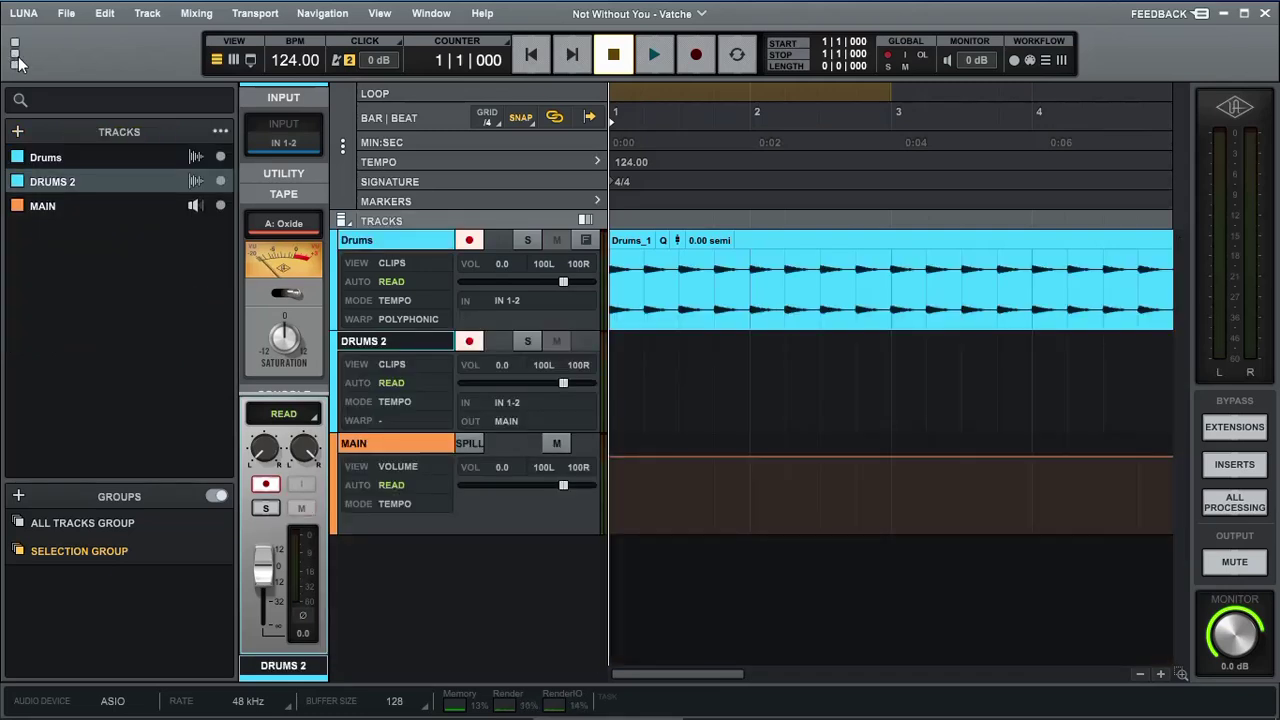
# Apply a 1024-sample buffer in the Yamaha driver panel and return to the tracks.
pyautogui.click(16, 58)
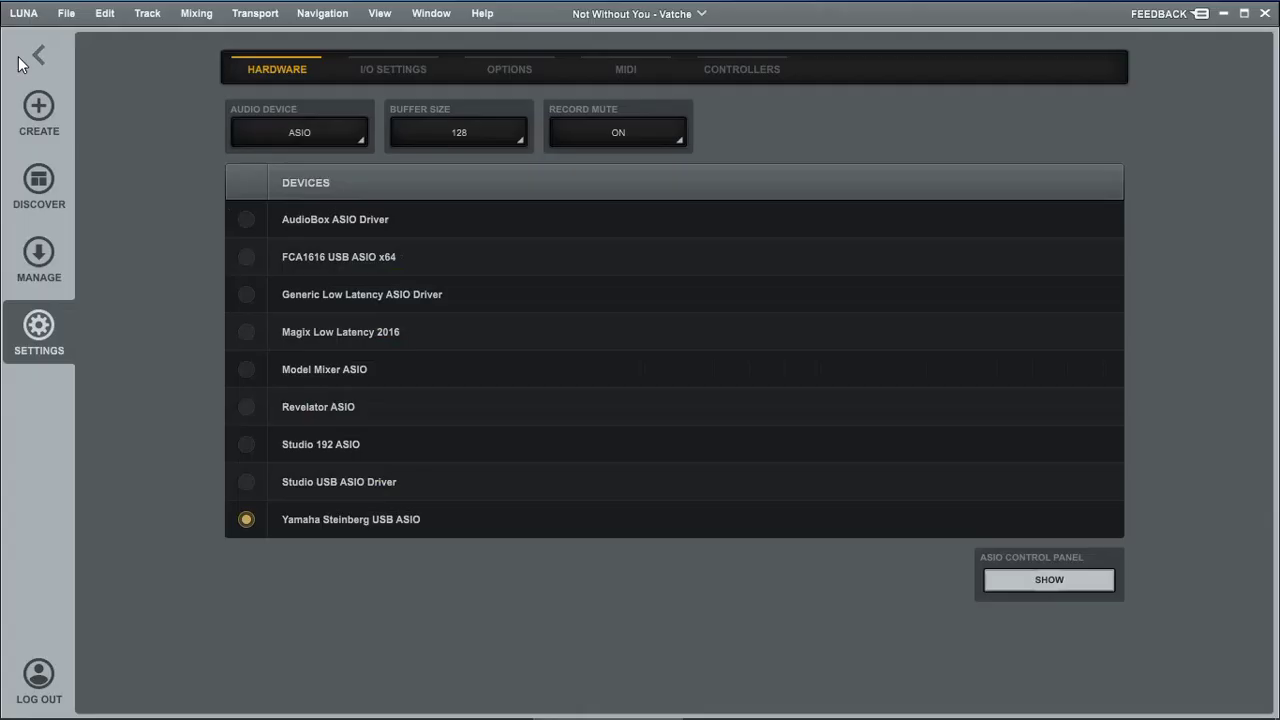
pyautogui.click(1032, 581)
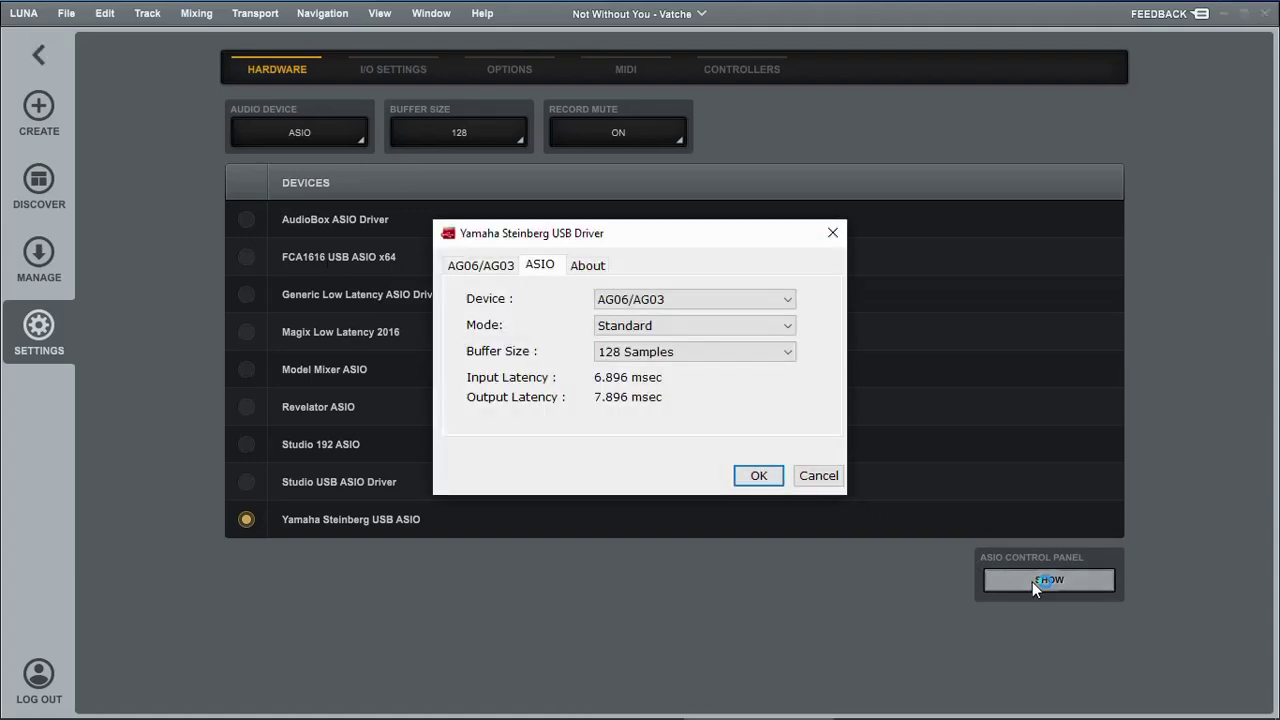
pyautogui.click(716, 350)
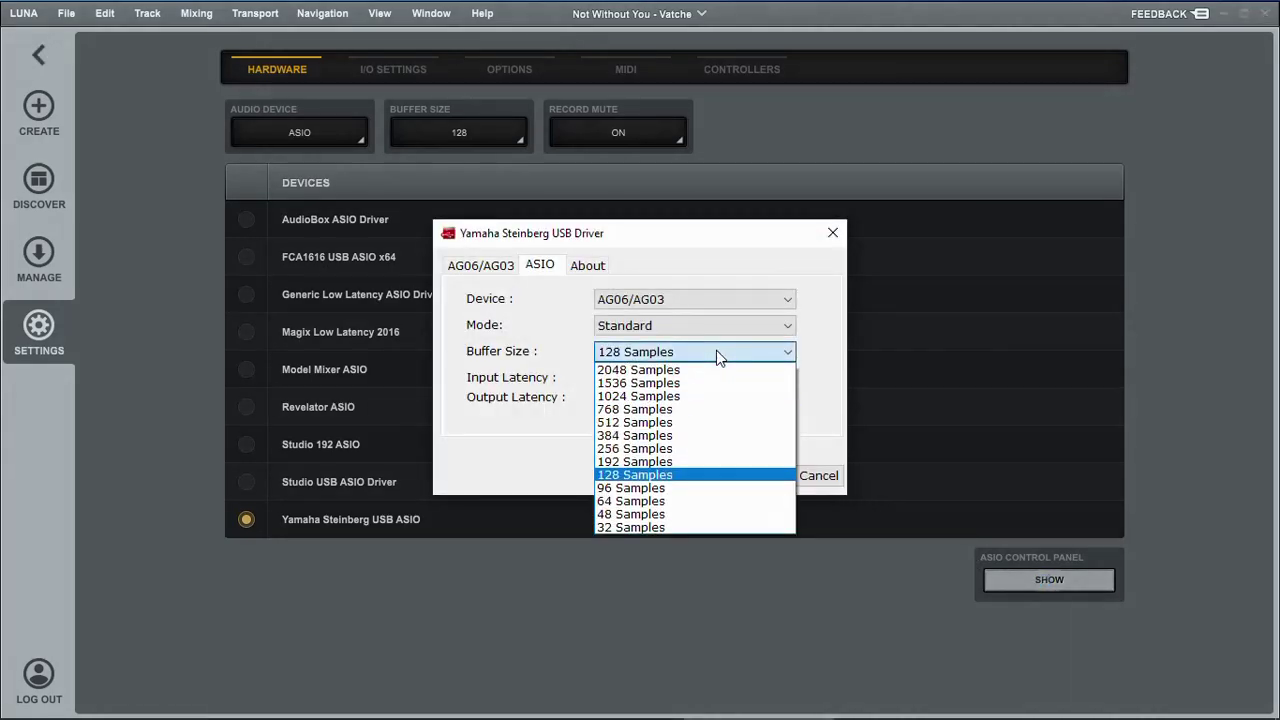
pyautogui.click(662, 396)
pyautogui.click(757, 475)
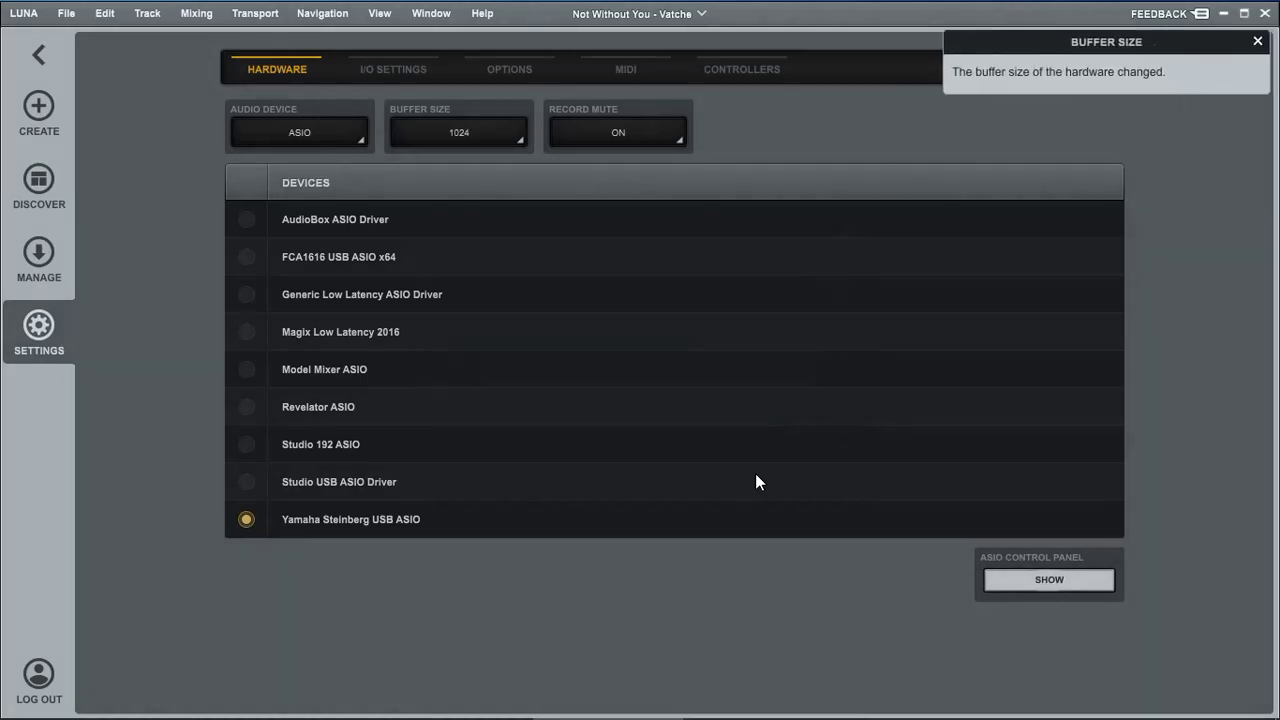
pyautogui.click(40, 56)
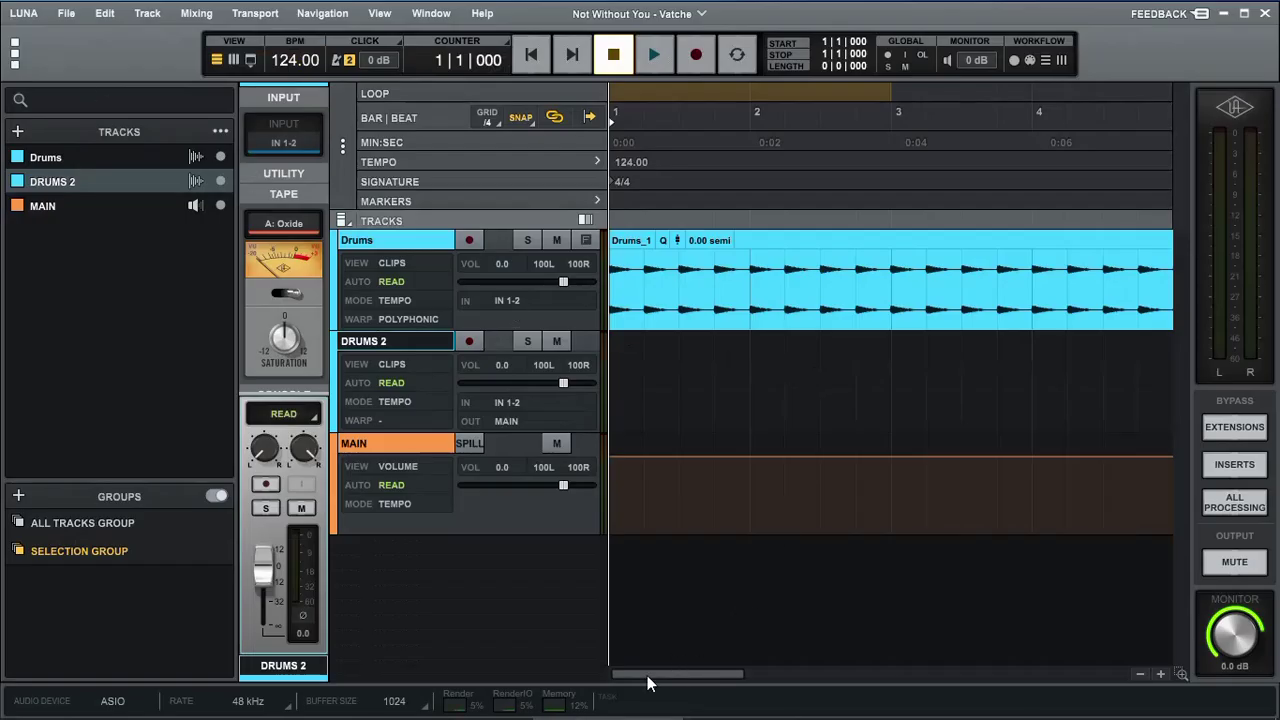
# Mute the Drums track and play the session briefly, then stop back at the start.
pyautogui.click(555, 240)
pyautogui.click(656, 56)
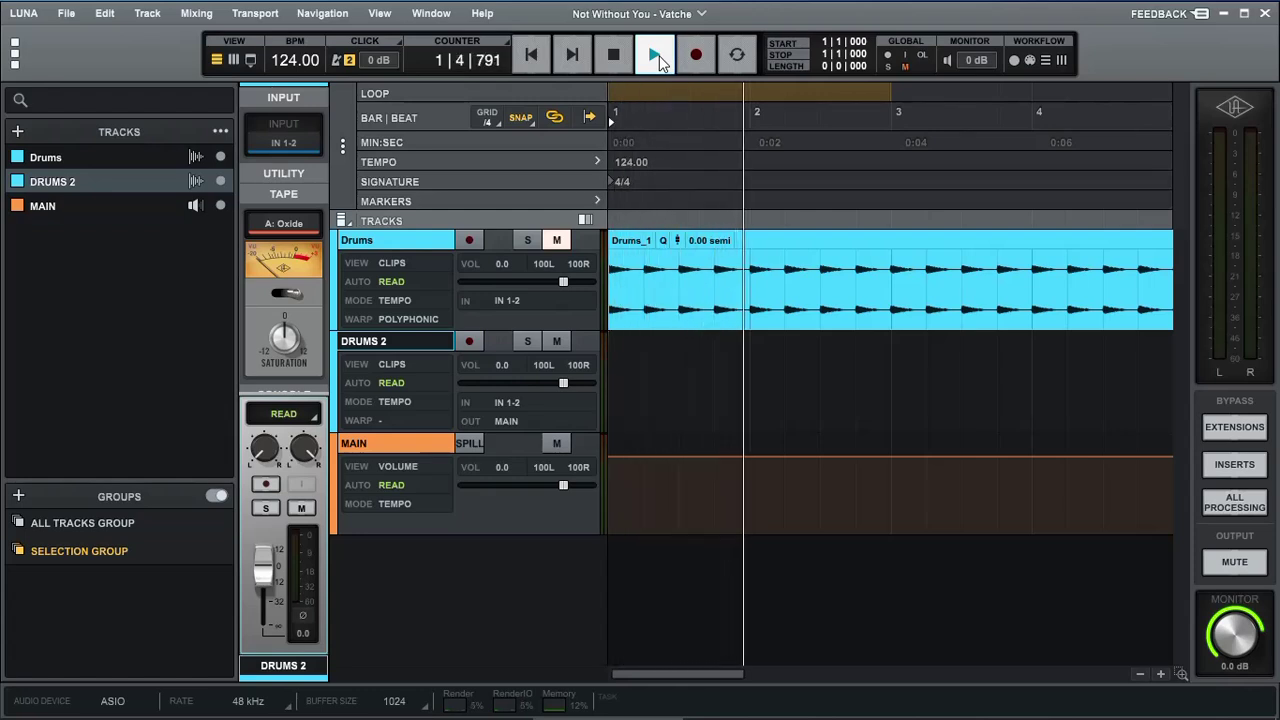
pyautogui.click(614, 56)
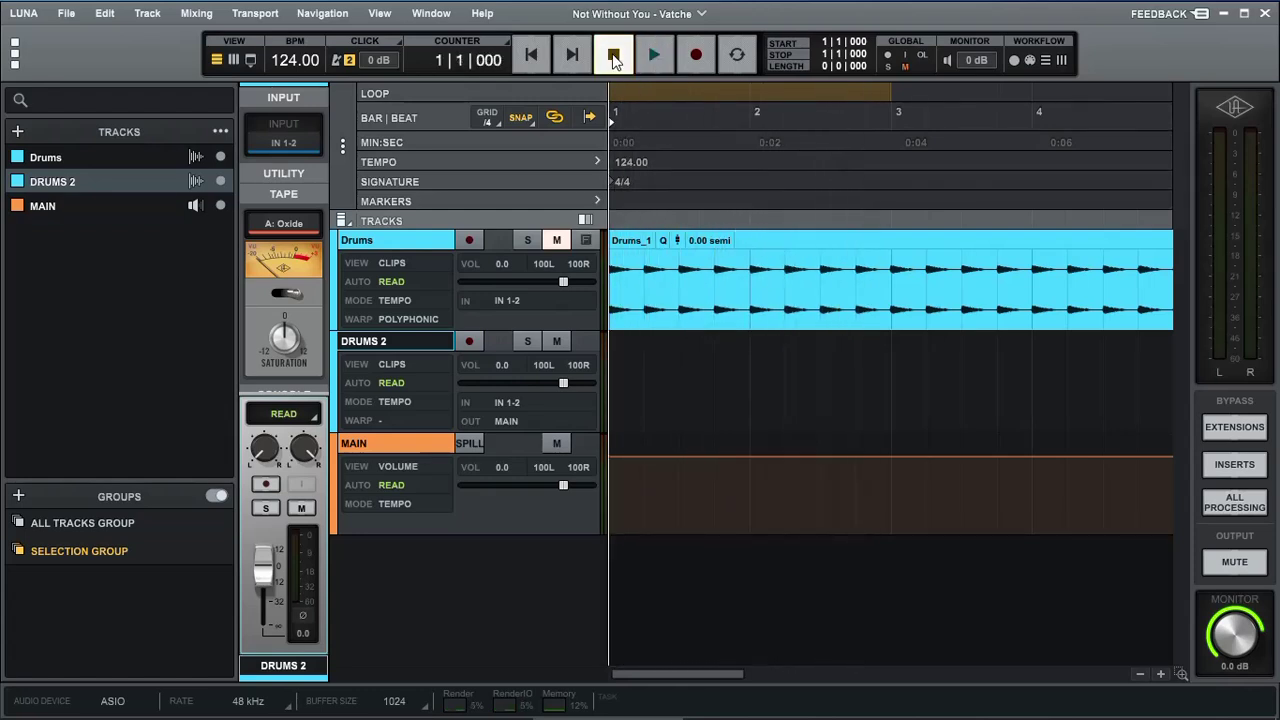
# Record-arm DRUMS 2 and record a new take, stopping around bar 6 to create DRUMS 2_1.
pyautogui.click(470, 341)
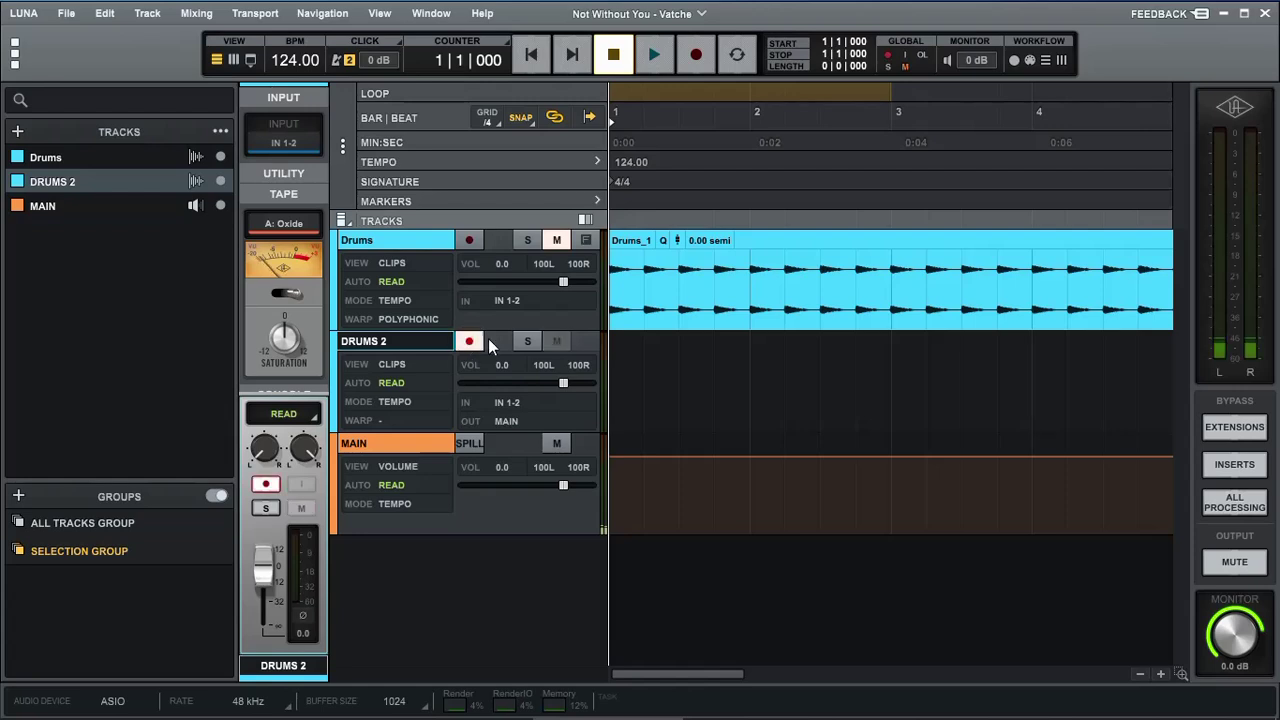
pyautogui.click(696, 55)
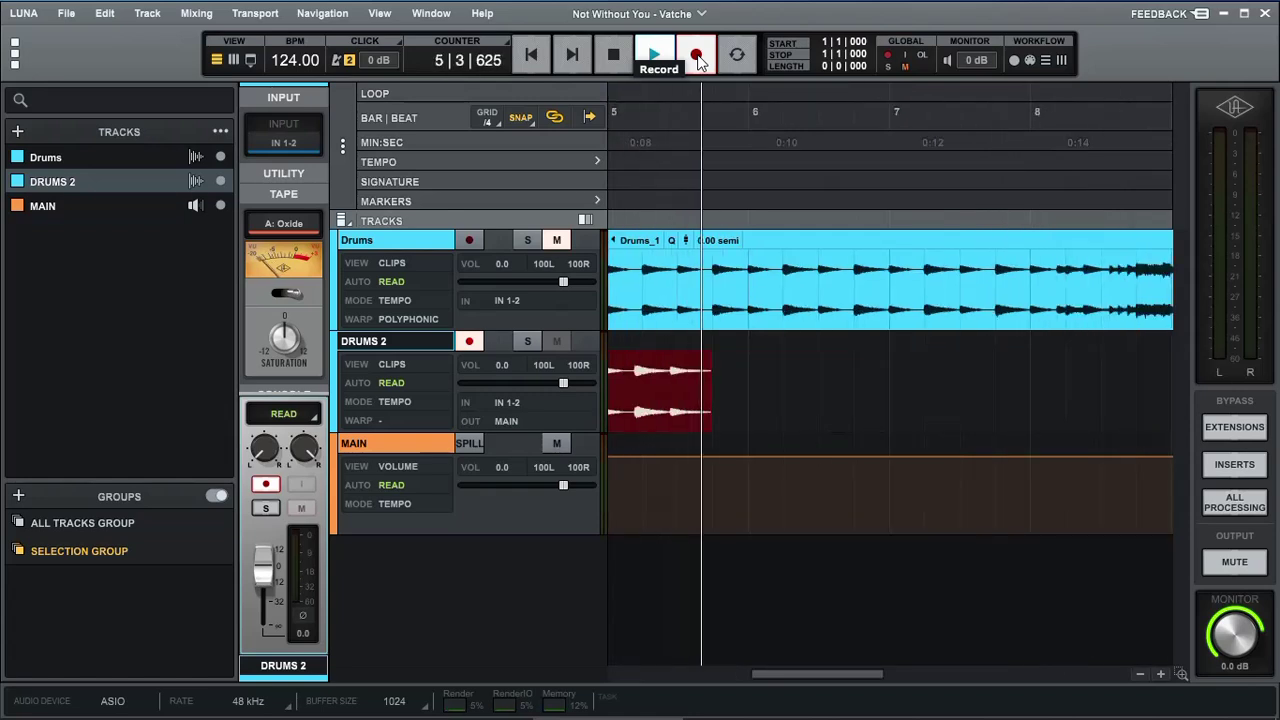
pyautogui.press('space')
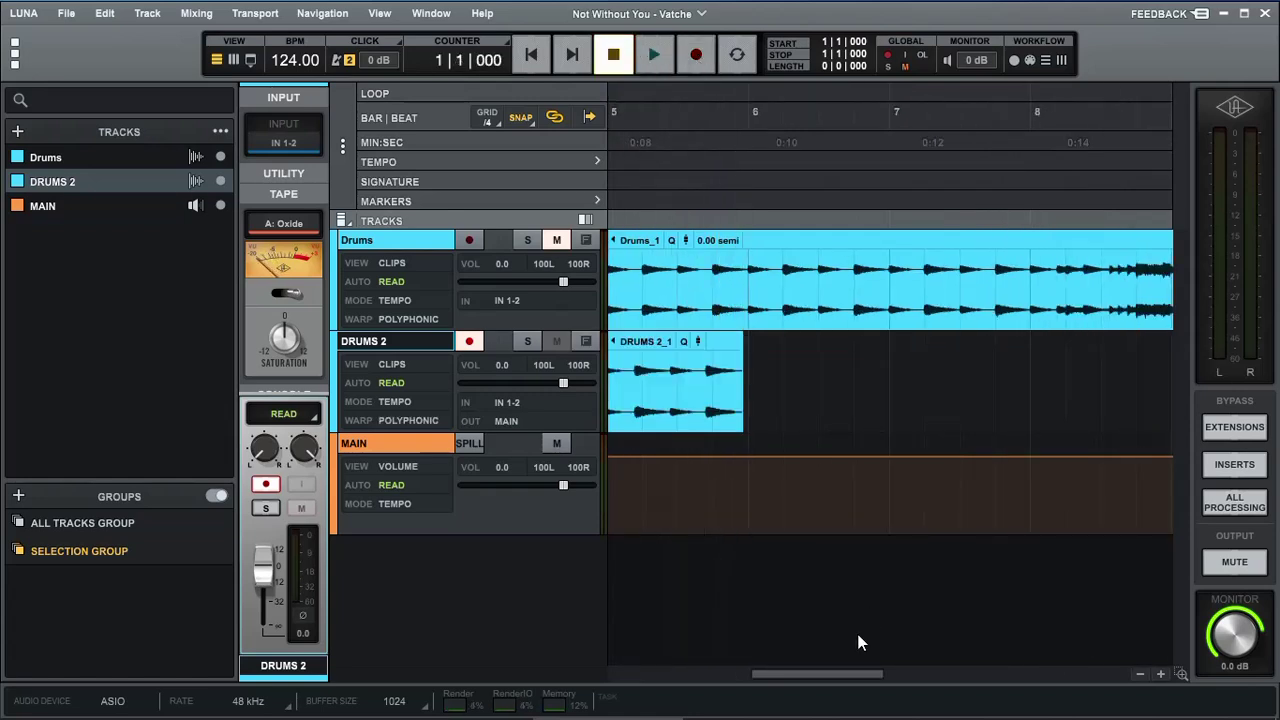
# Scroll to the timeline start, zoom in twice to about half a bar, and place the cursor at beat 1|2.
pyautogui.moveTo(849, 673); pyautogui.dragTo(709, 686)
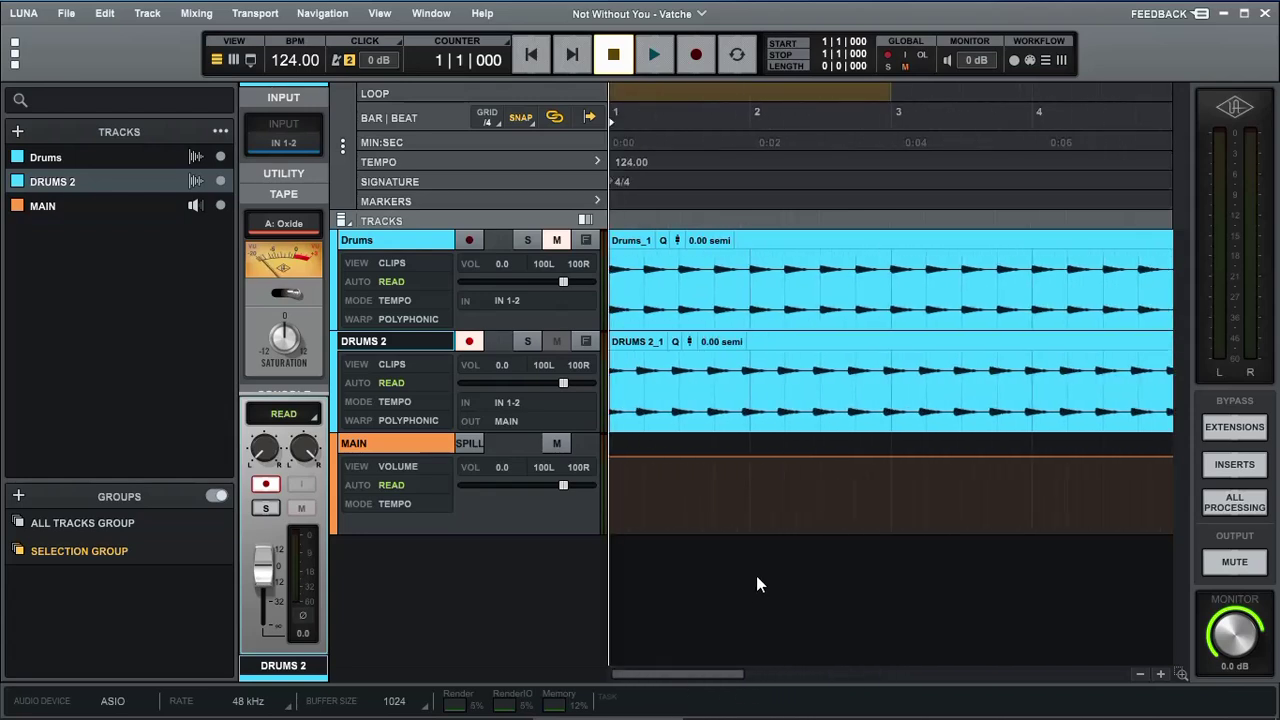
pyautogui.click(1161, 675)
pyautogui.click(1161, 675)
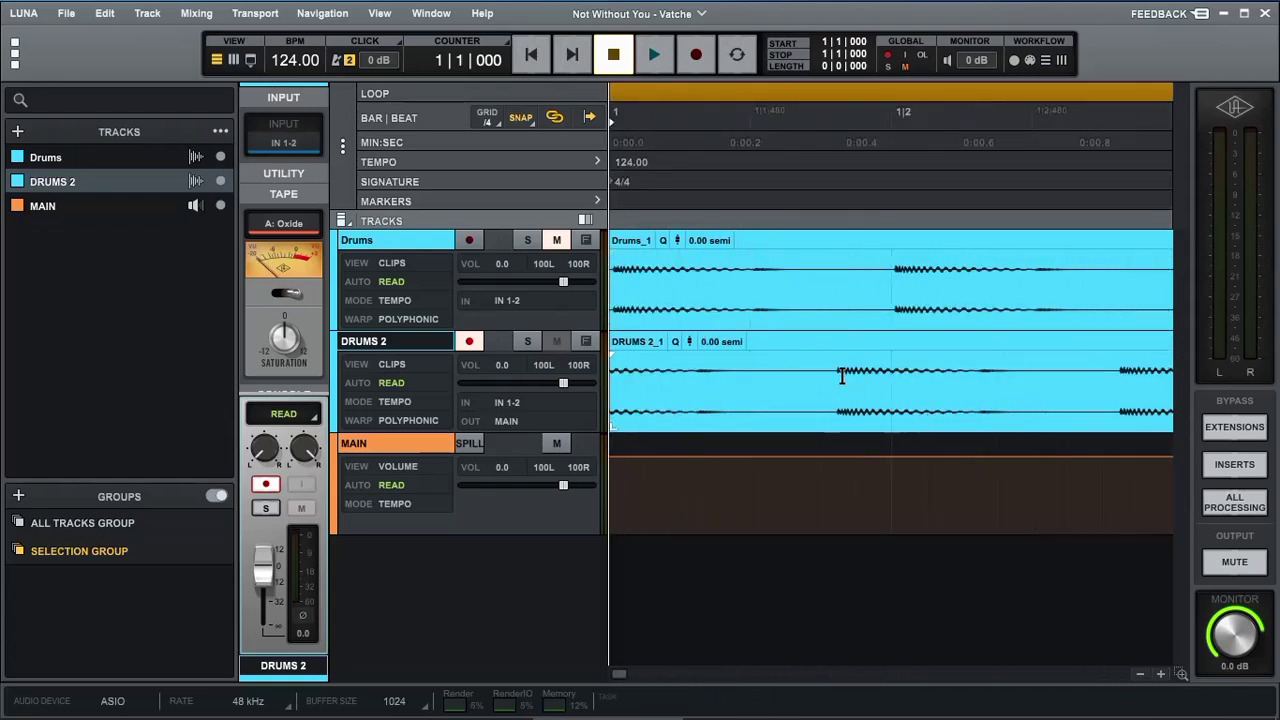
pyautogui.moveTo(614, 677)
pyautogui.mouseDown()
pyautogui.moveTo(631, 678)
pyautogui.moveTo(618, 676)
pyautogui.mouseUp()
pyautogui.click(835, 372)
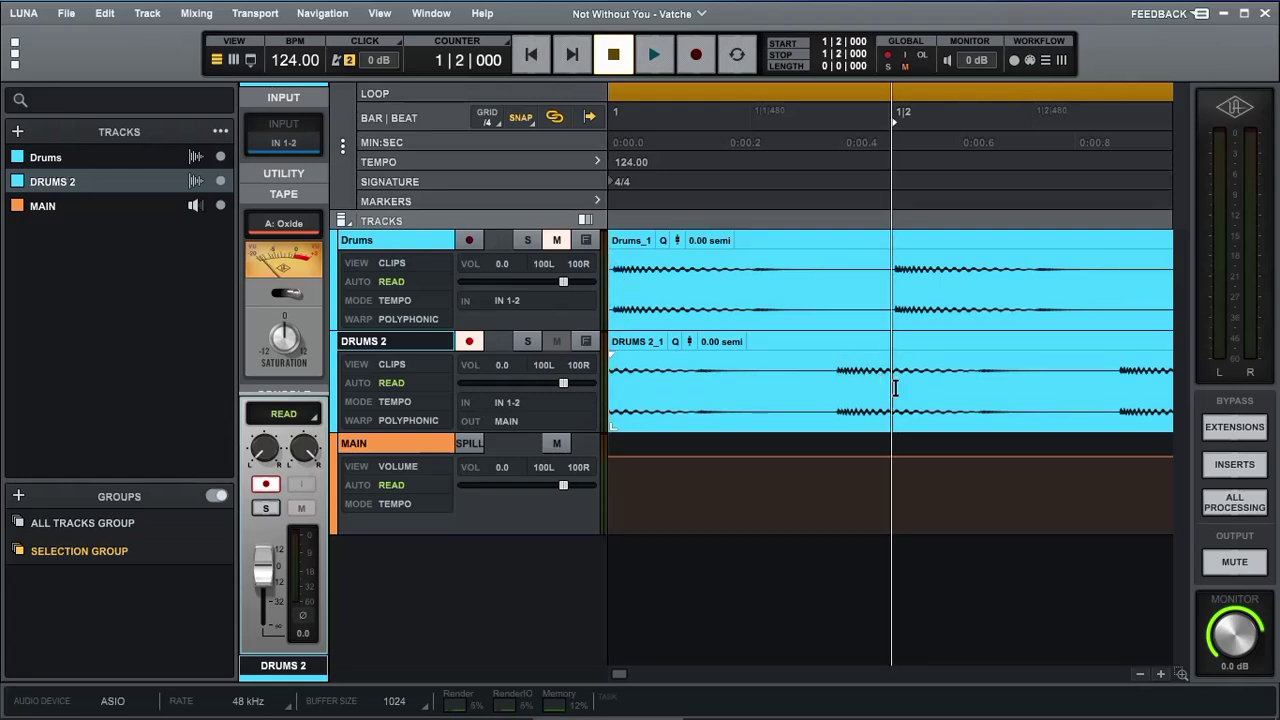